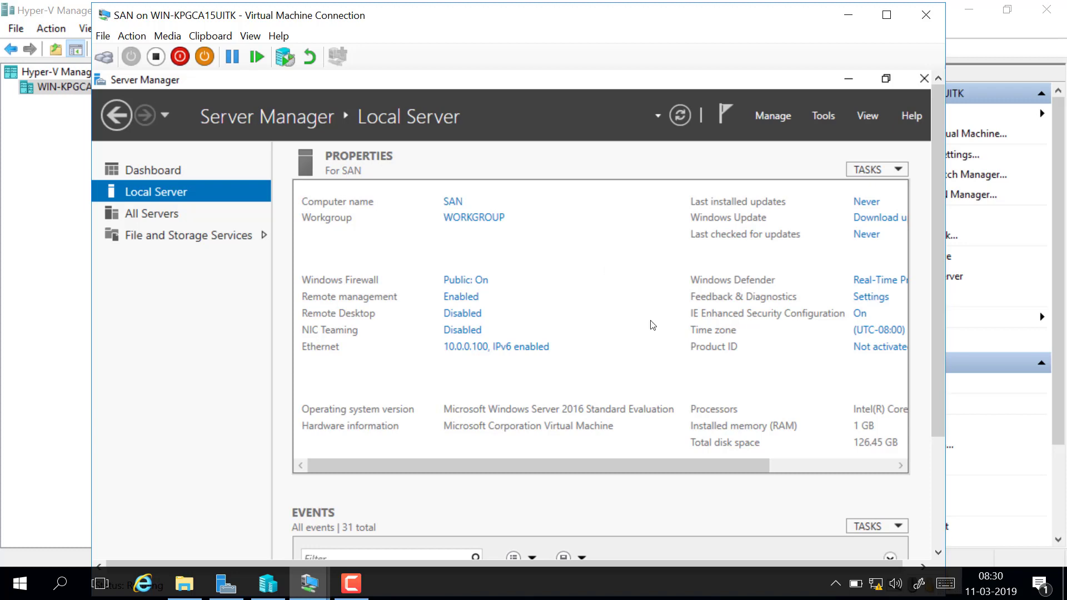
# Review the handwritten failover cluster lab scenario diagram in the Windows Ink screen sketch, and return to the SAN virtual machine
pyautogui.click(925, 597)
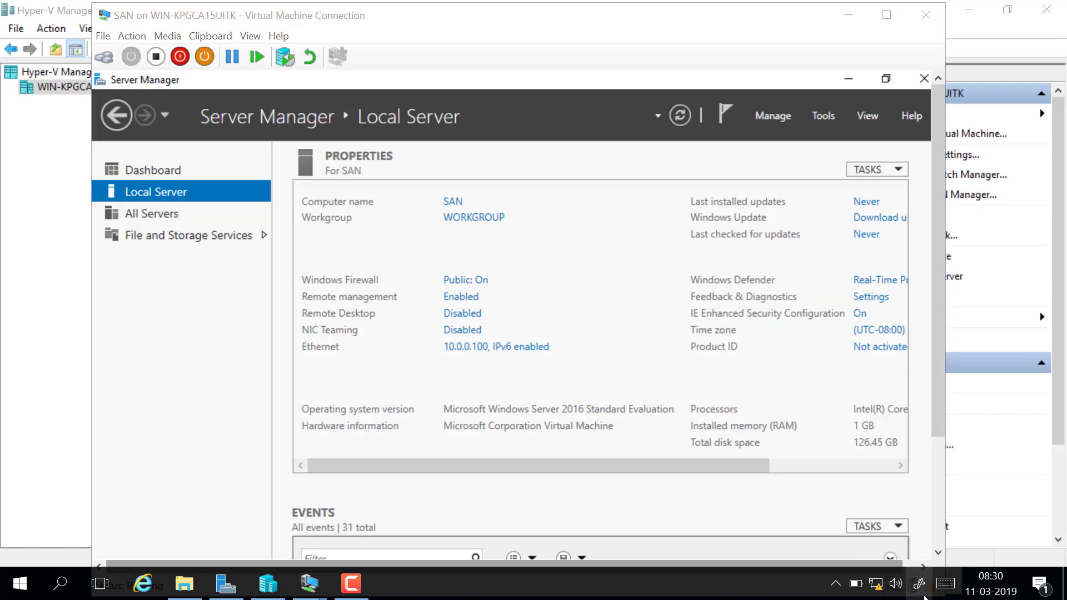
pyautogui.click(905, 238)
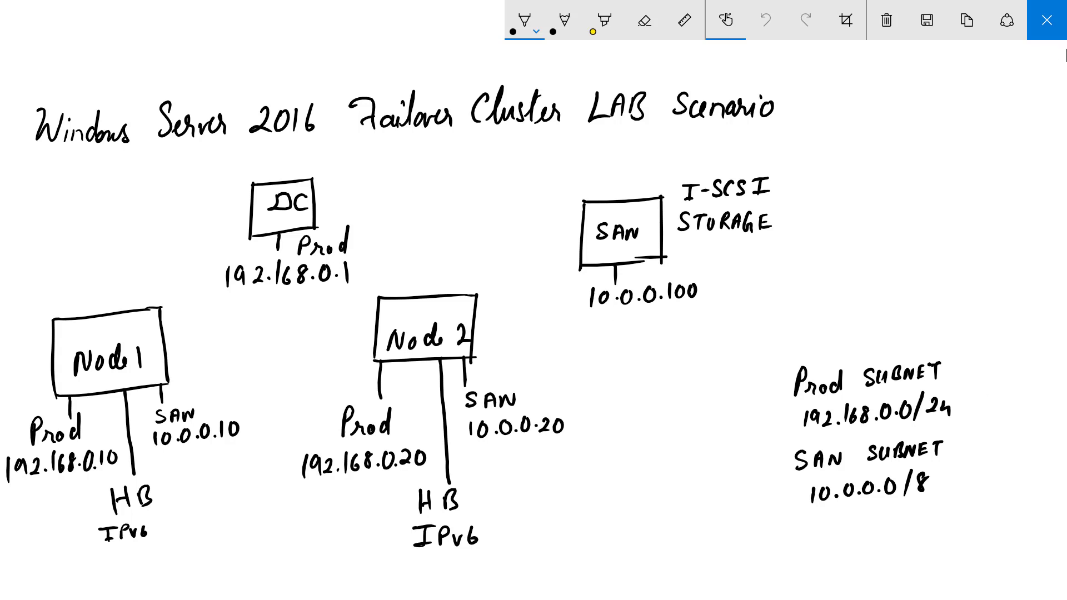
pyautogui.click(1048, 20)
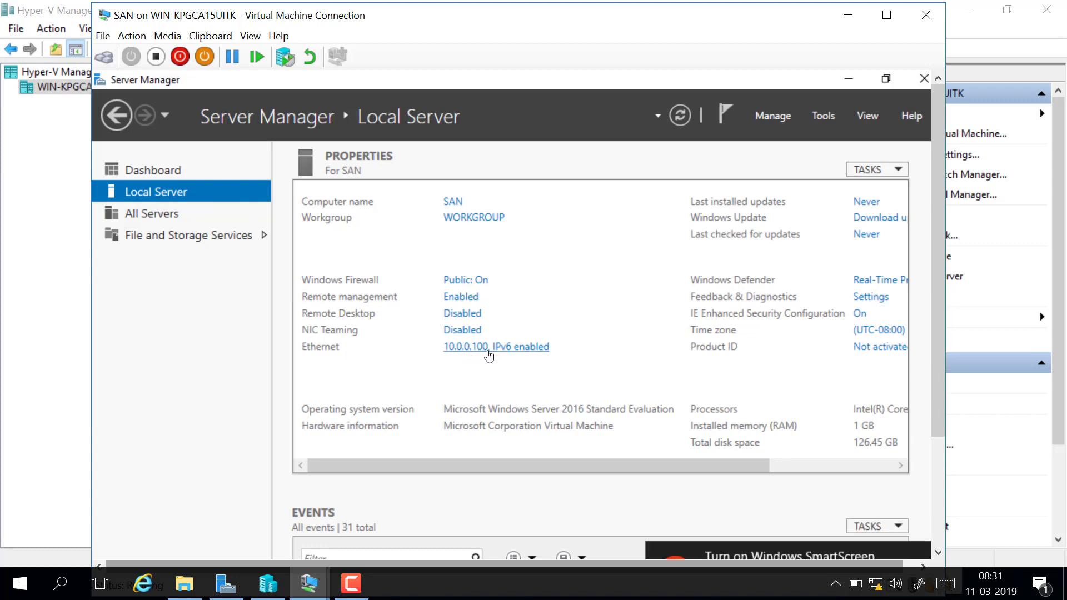
# Dismiss the Windows SmartScreen notification inside the SAN virtual machine
pyautogui.scroll(-3, 939, 396)
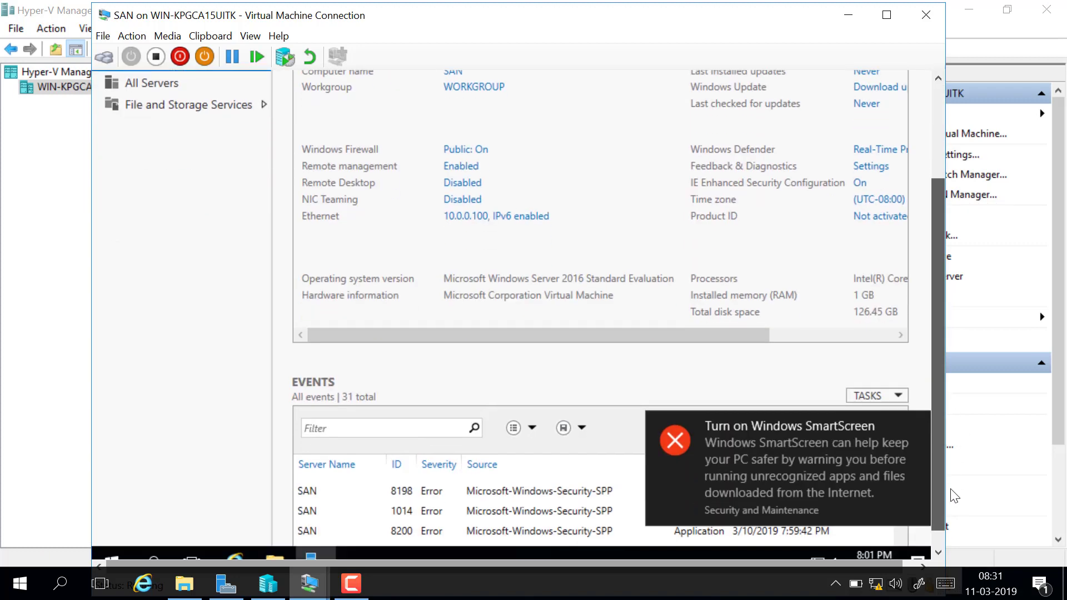
pyautogui.moveTo(857, 565); pyautogui.dragTo(877, 565)
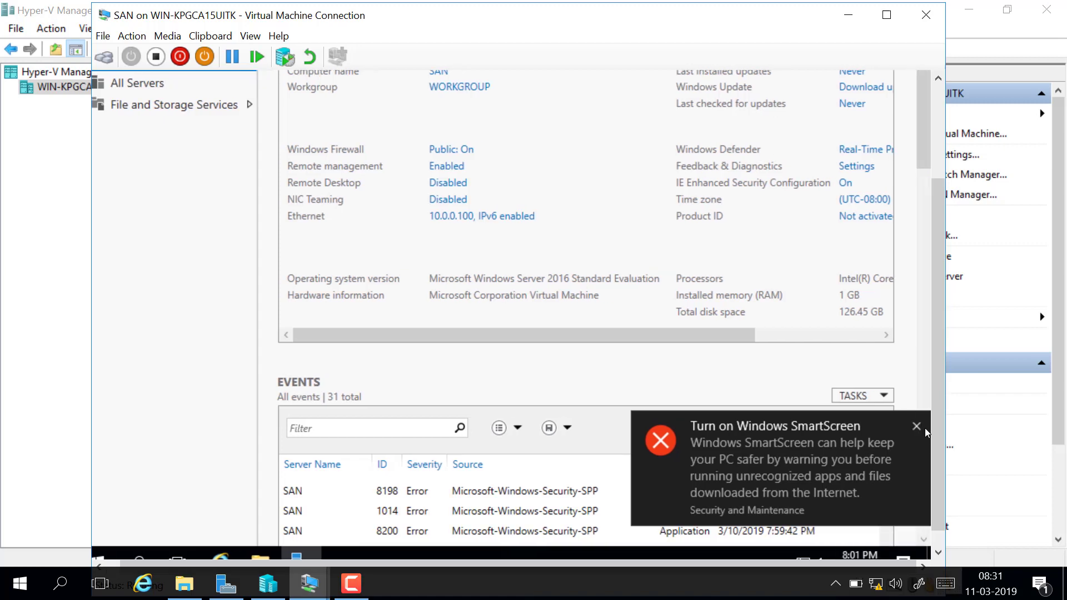
pyautogui.click(917, 427)
pyautogui.moveTo(938, 379); pyautogui.dragTo(939, 221)
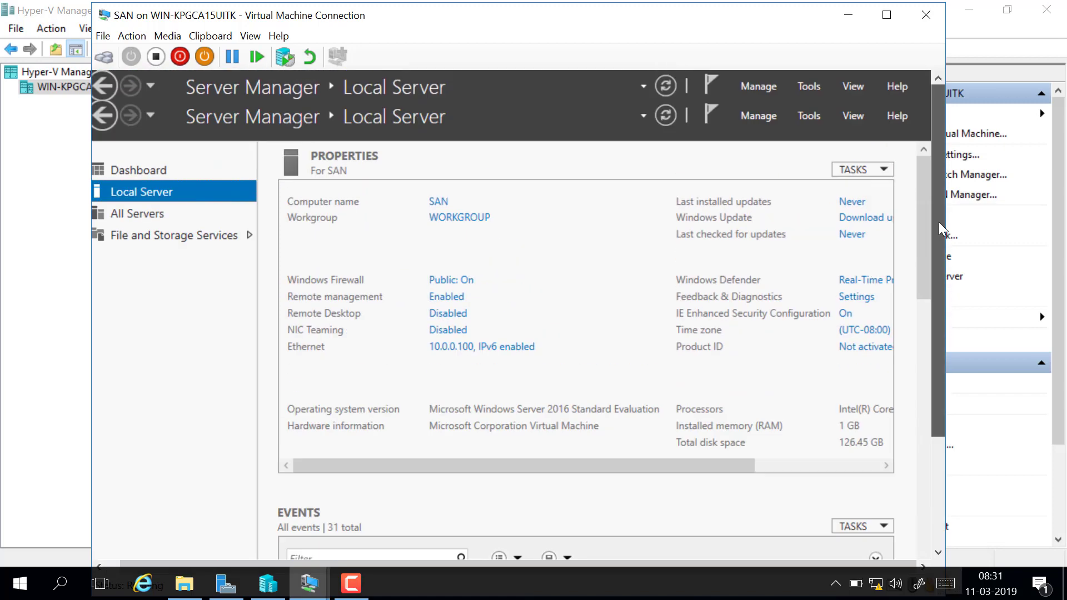
# Check which virtual switch the network adapter uses in the SAN virtual machine's settings
pyautogui.click(104, 38)
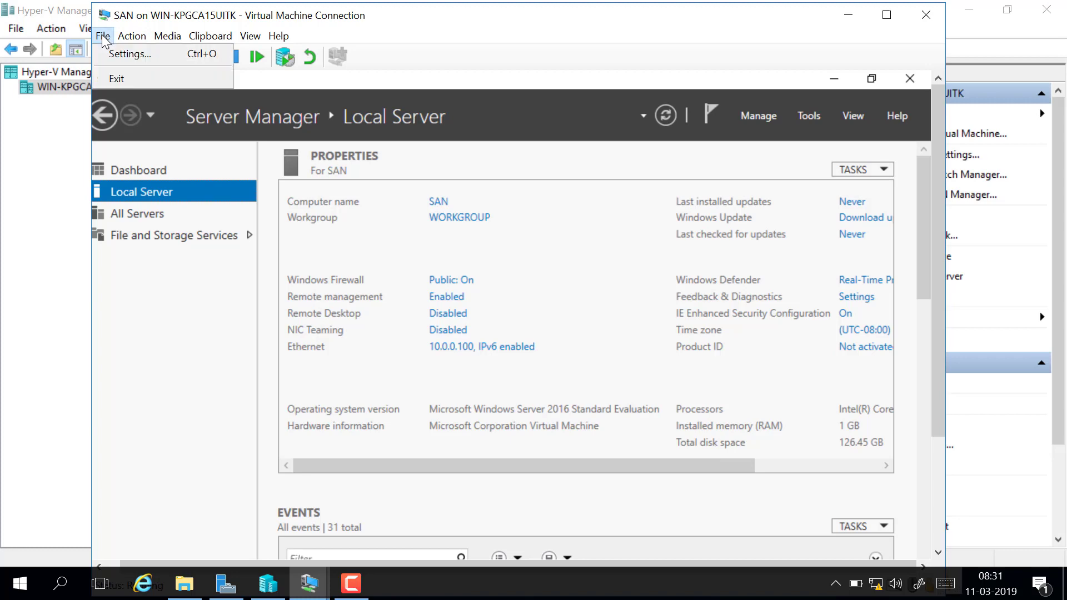
pyautogui.click(114, 54)
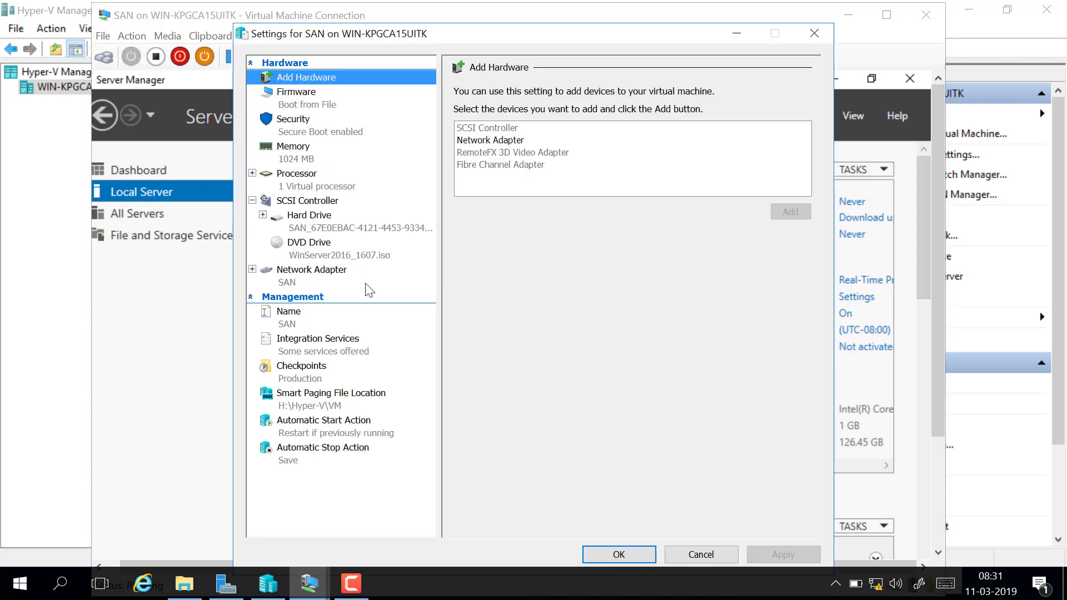
pyautogui.click(322, 275)
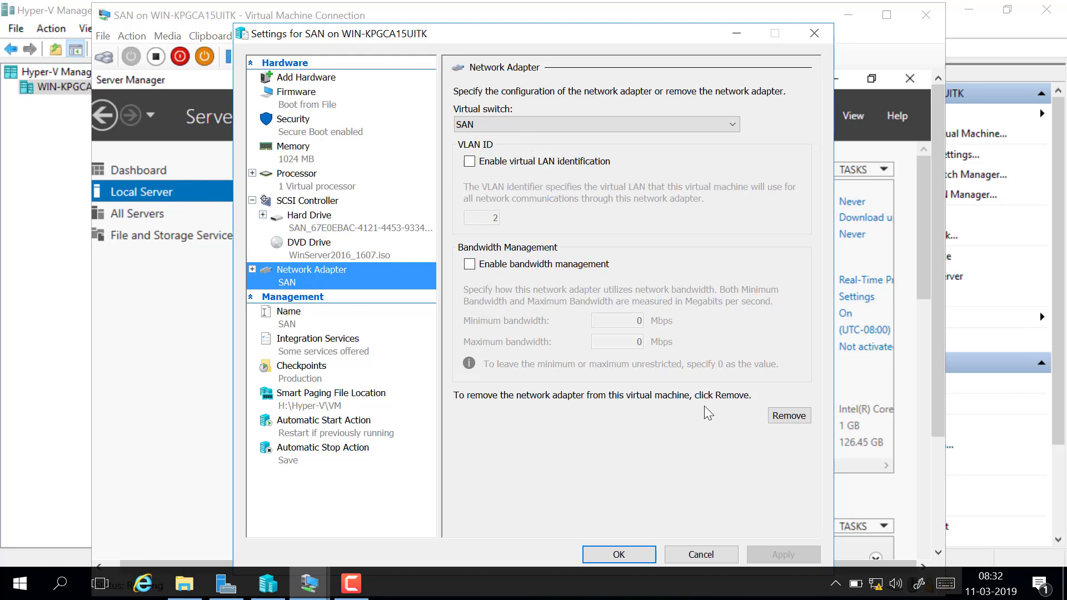
pyautogui.click(629, 555)
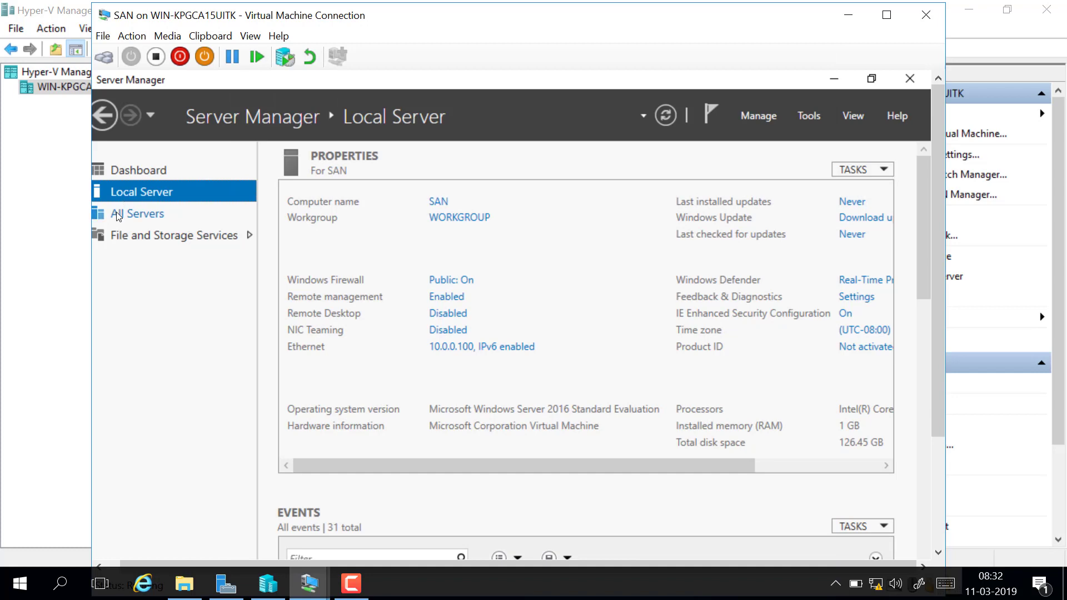
# Start adding roles and features with a role-based or feature-based installation on the SAN server from the server pool
pyautogui.click(134, 173)
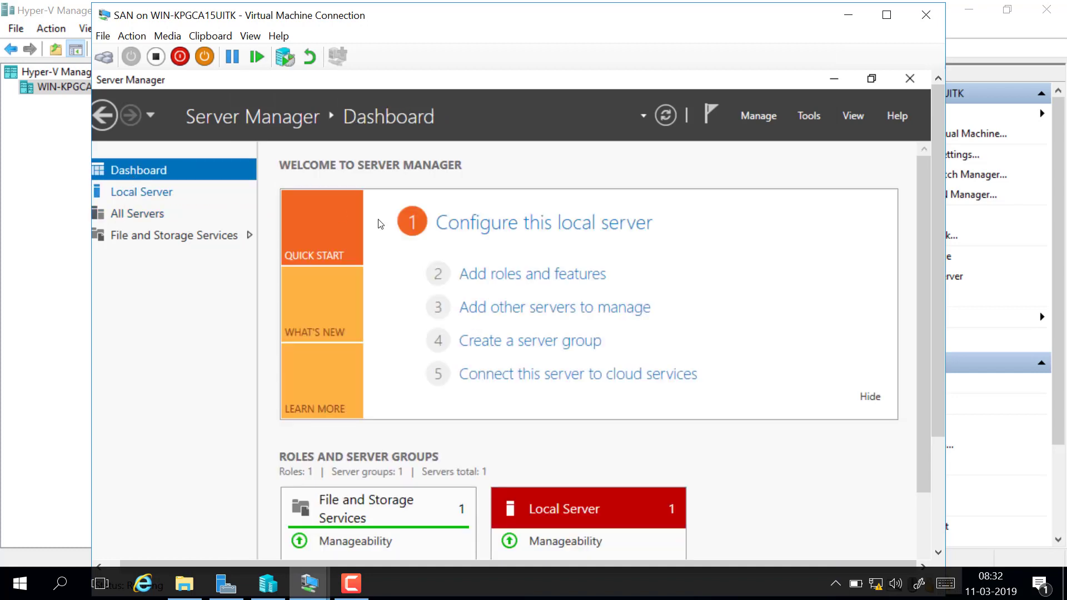
pyautogui.click(544, 280)
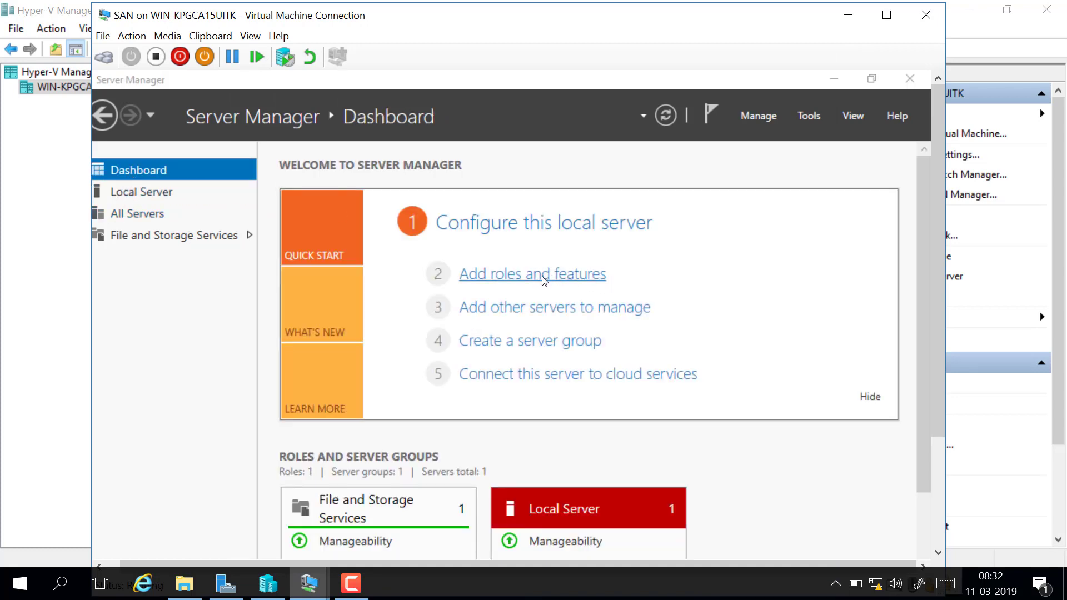
pyautogui.click(542, 541)
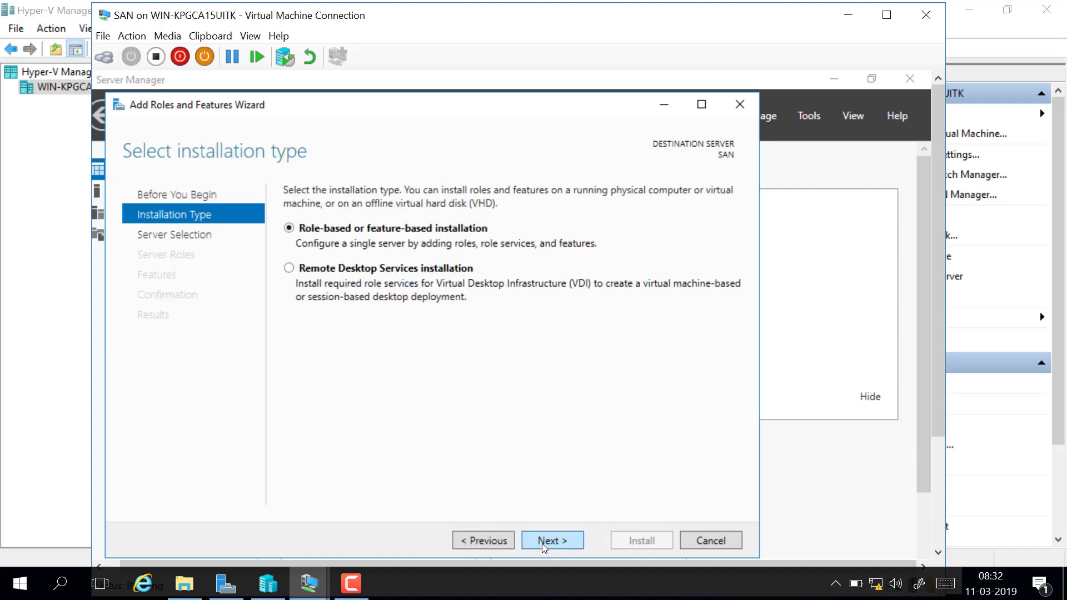
pyautogui.click(542, 541)
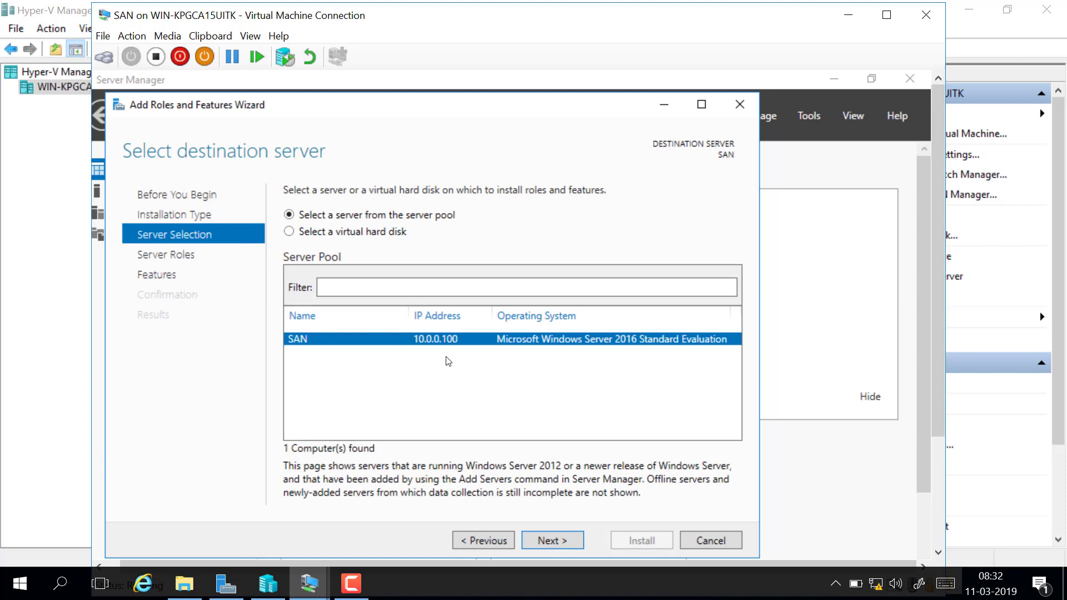
pyautogui.click(562, 544)
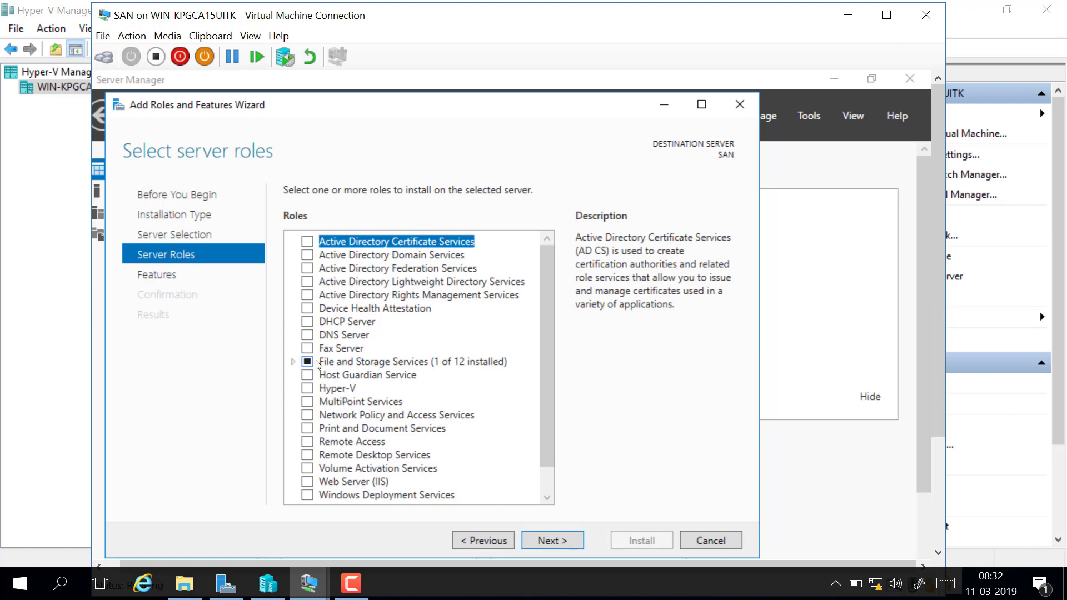
# Select the iSCSI Target Server role service under File and iSCSI Services, including its required File Server feature and management tools
pyautogui.click(293, 362)
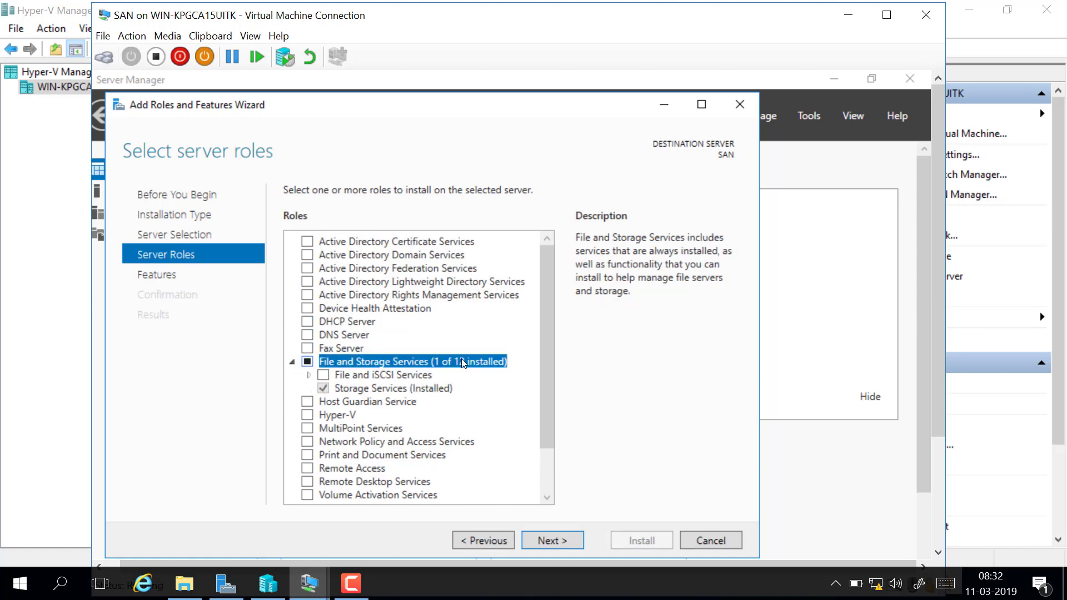
pyautogui.click(307, 376)
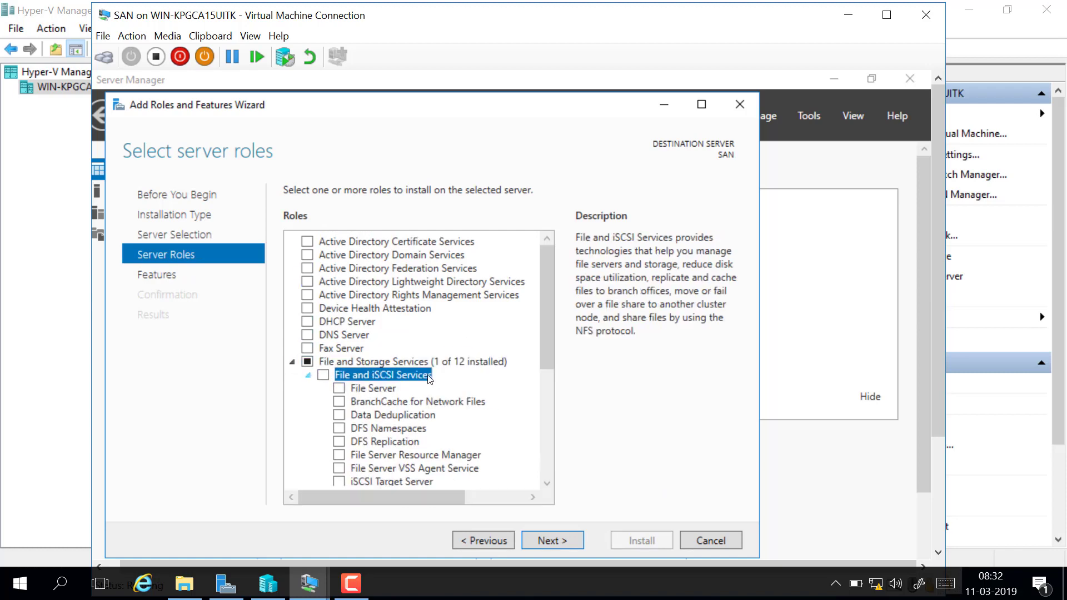
pyautogui.moveTo(545, 295); pyautogui.dragTo(544, 345)
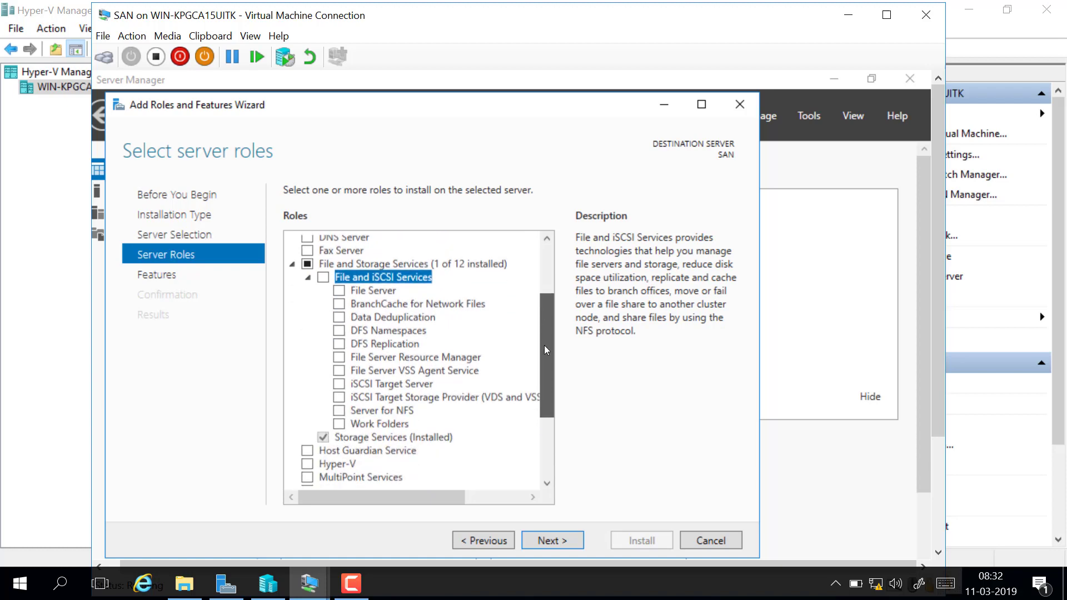
pyautogui.moveTo(443, 390); pyautogui.dragTo(363, 383)
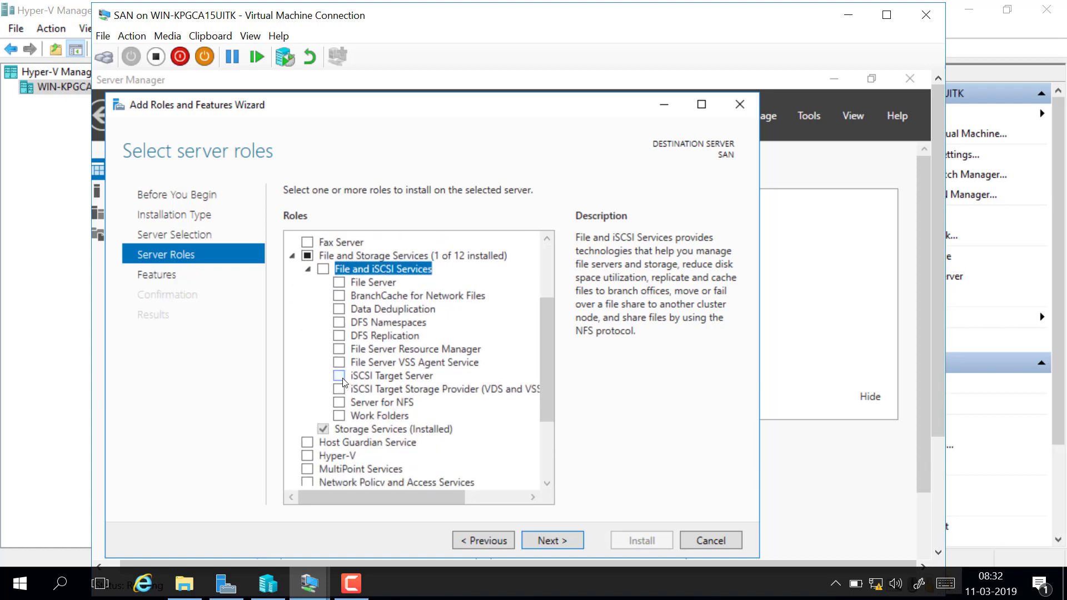
pyautogui.click(339, 377)
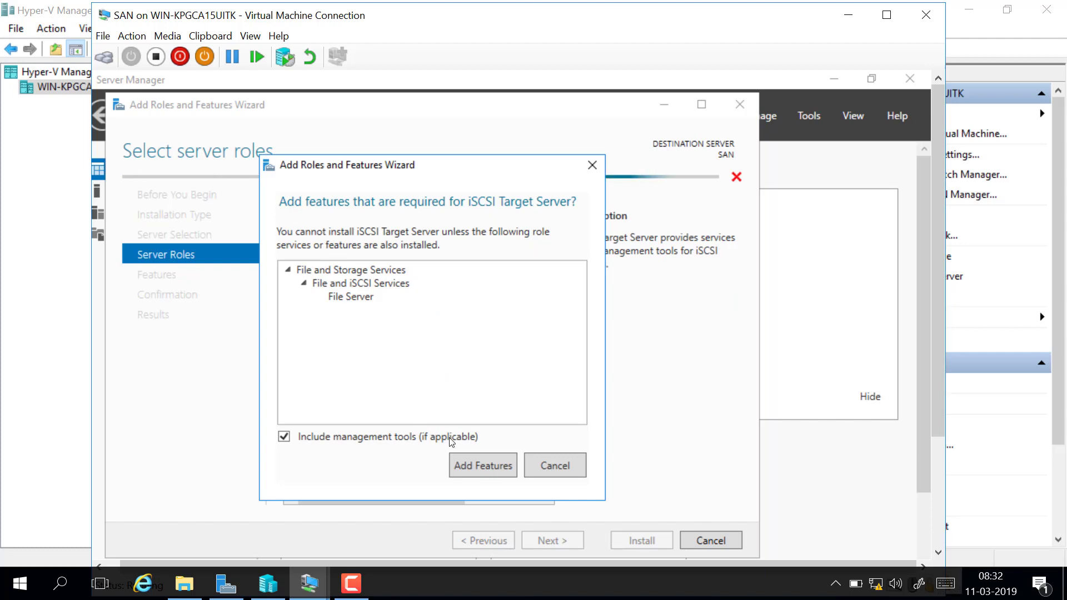
pyautogui.click(465, 466)
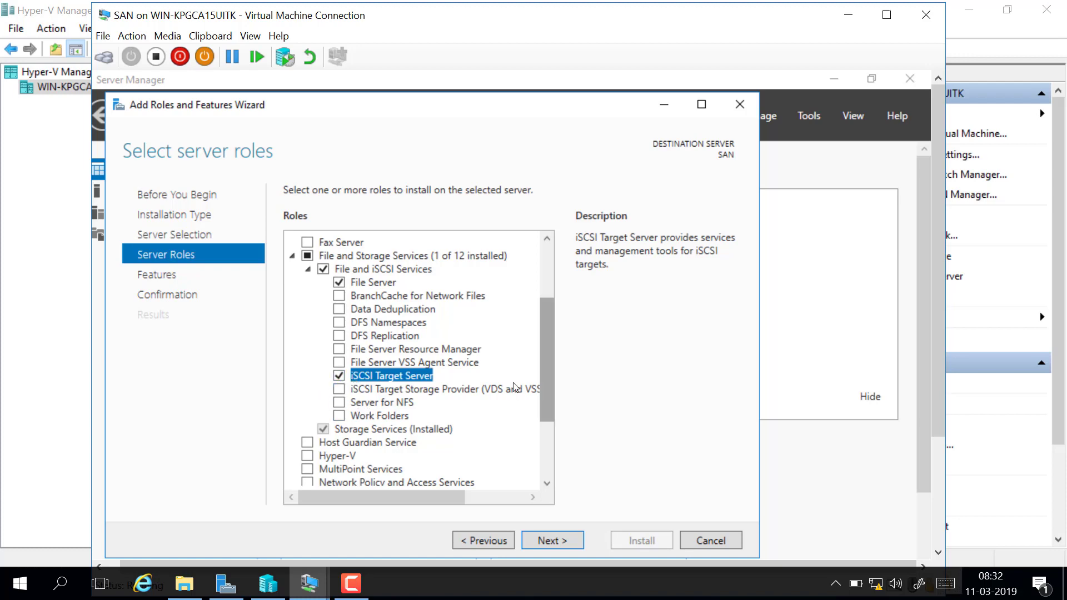
# Install the selected role services on SAN without adding any extra features or an automatic restart
pyautogui.click(570, 542)
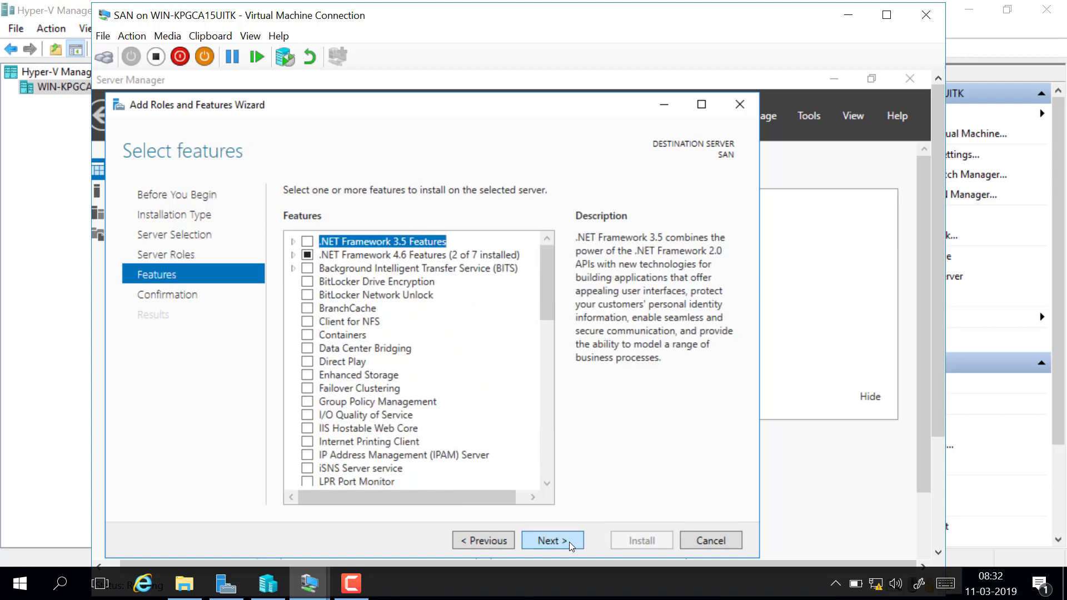
pyautogui.click(569, 542)
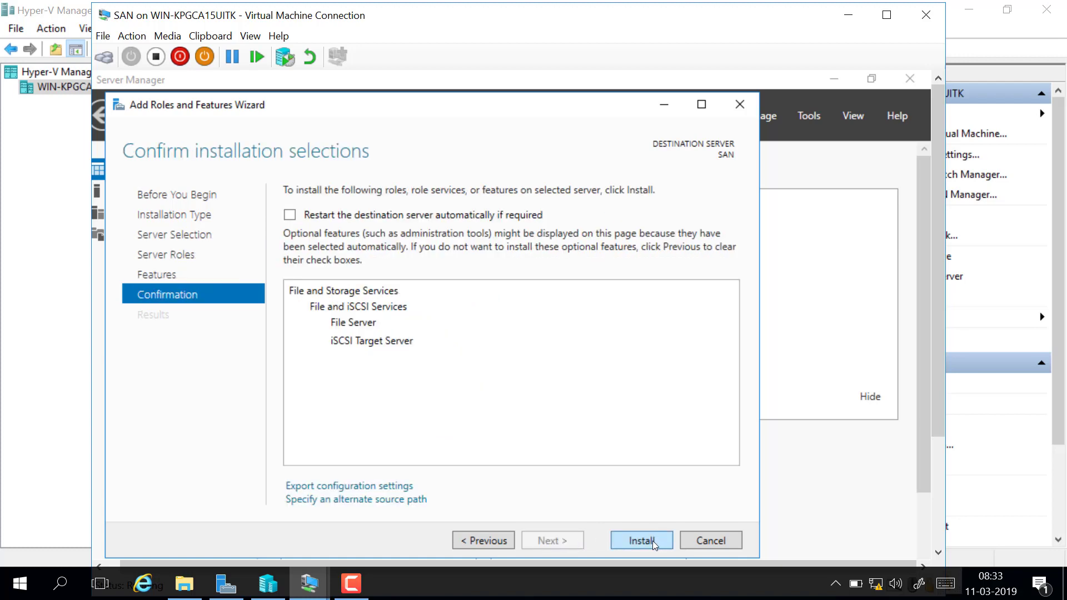
pyautogui.click(622, 542)
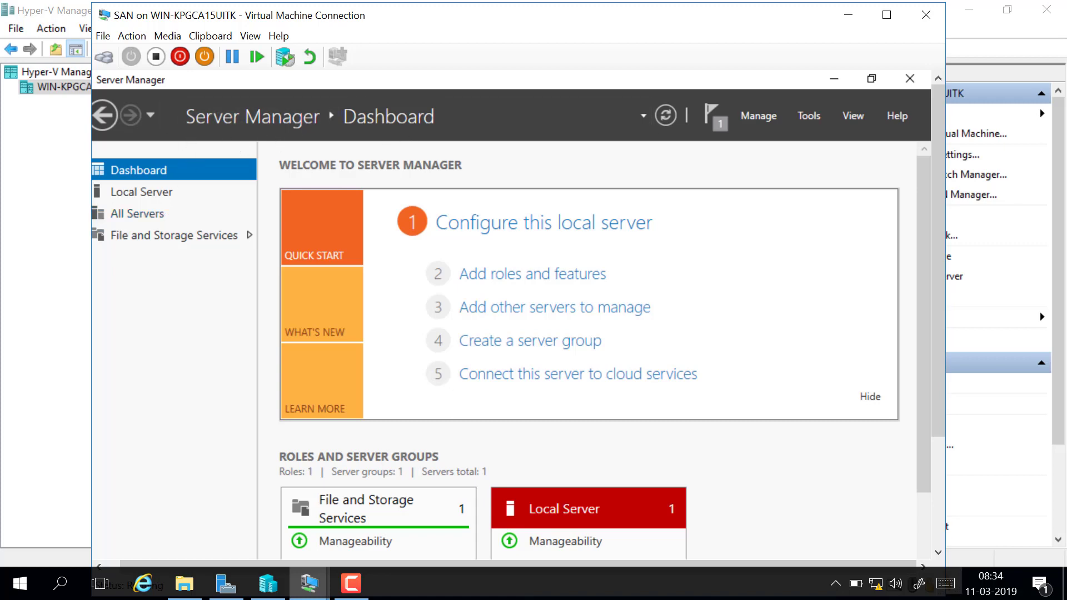
# Start a new iSCSI virtual disk in File and Storage Services, located on the SAN server's C: volume
pyautogui.click(163, 237)
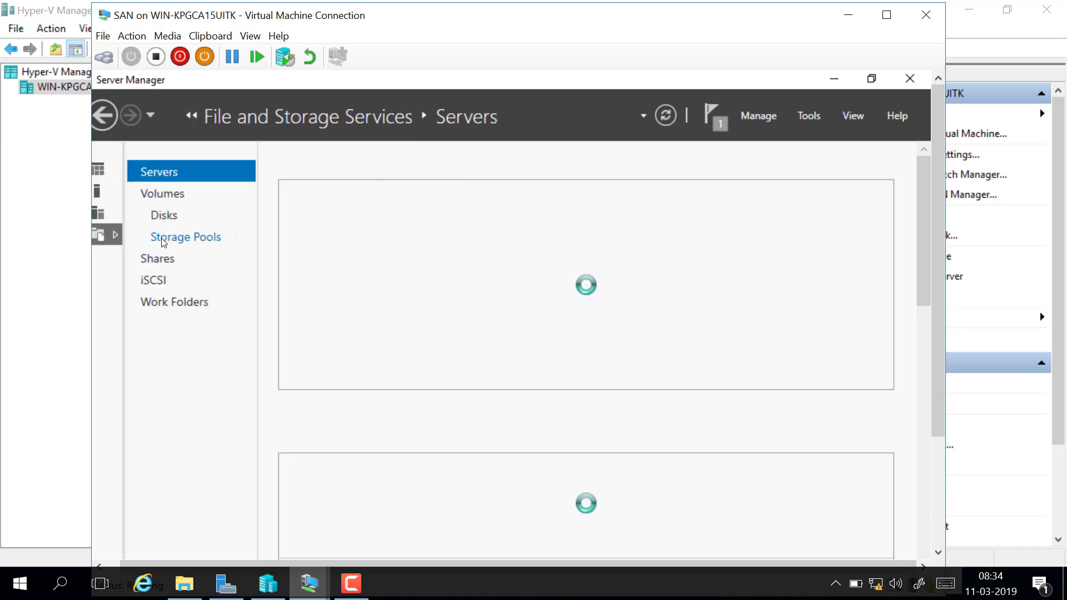
pyautogui.click(156, 281)
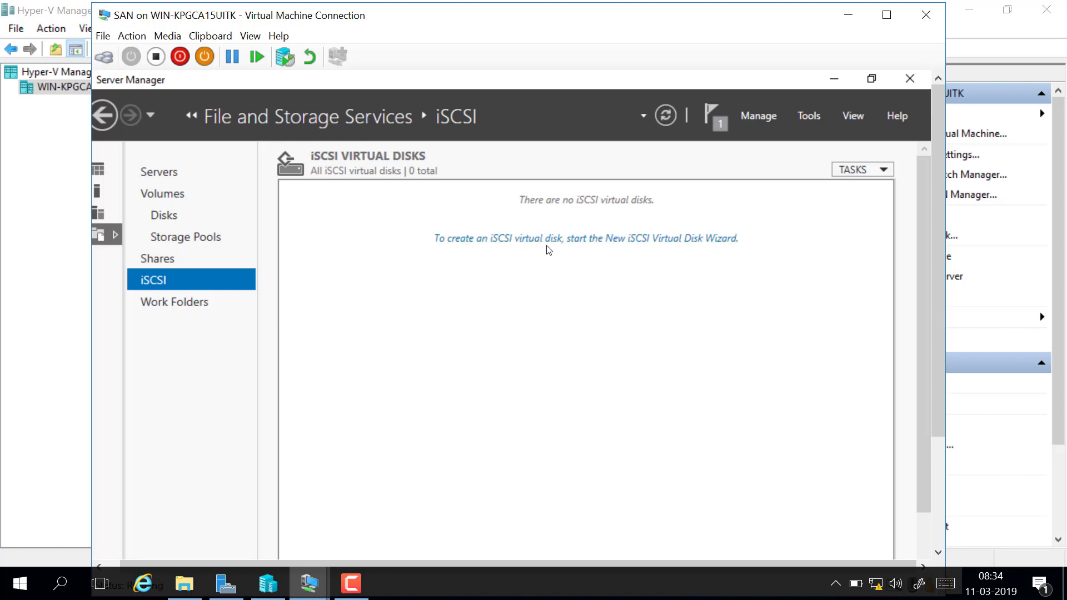
pyautogui.click(633, 239)
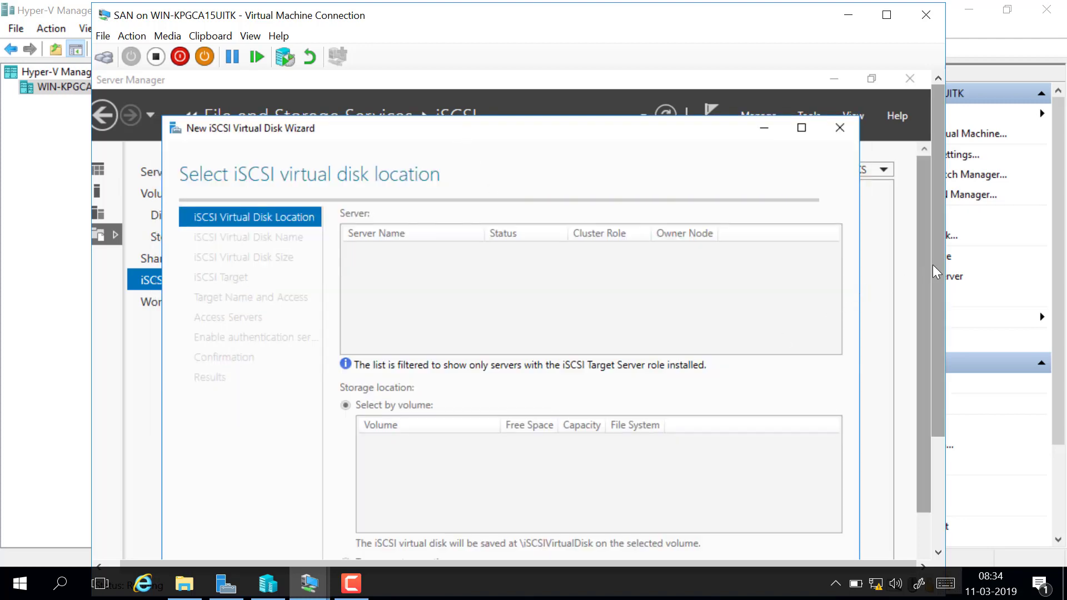
pyautogui.moveTo(933, 265); pyautogui.dragTo(920, 340)
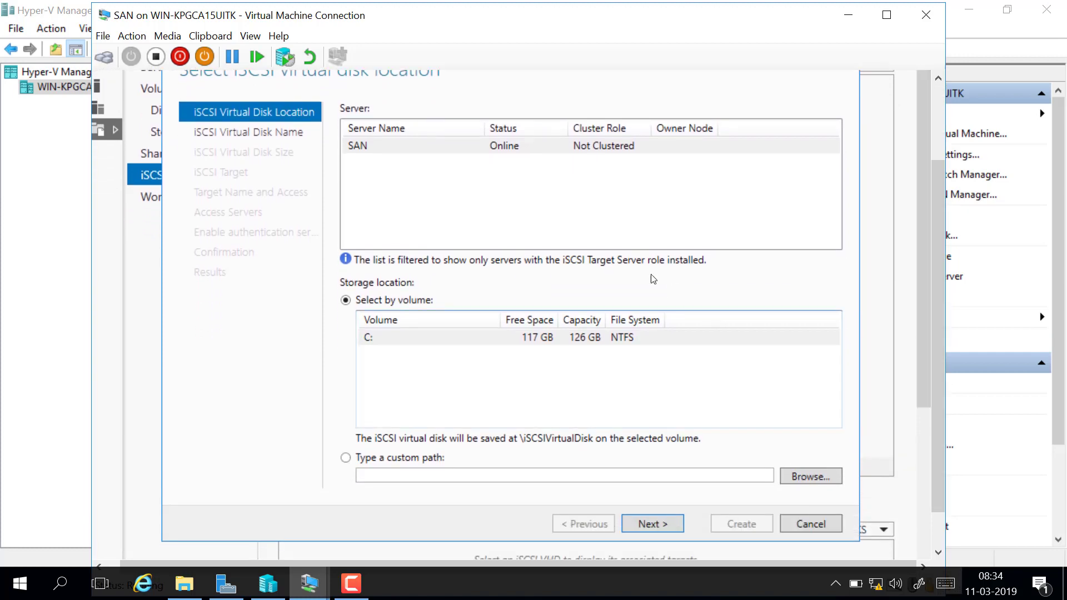
pyautogui.click(384, 146)
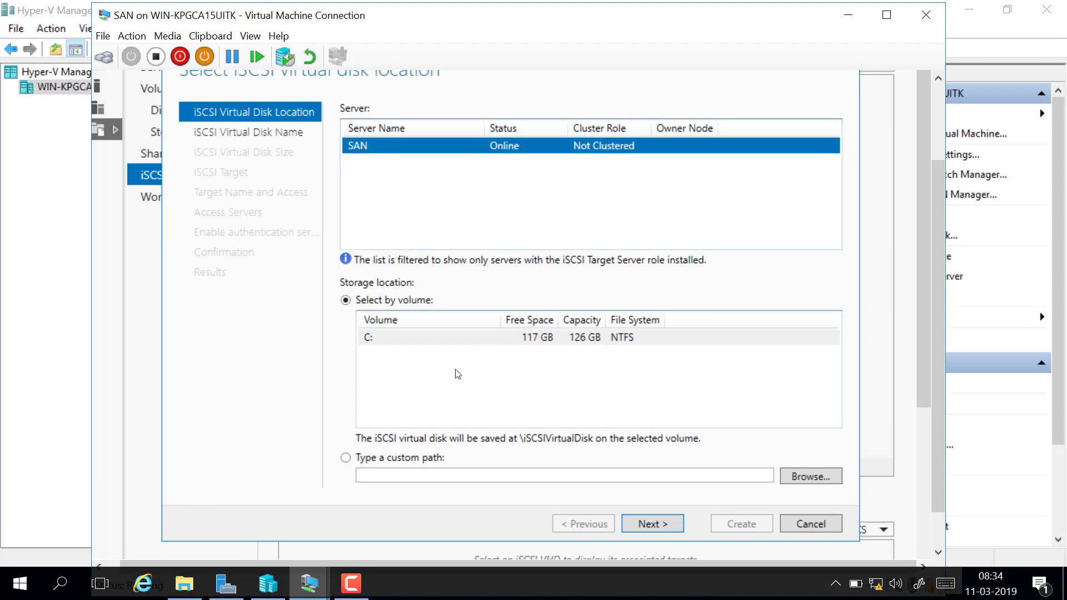
pyautogui.click(427, 342)
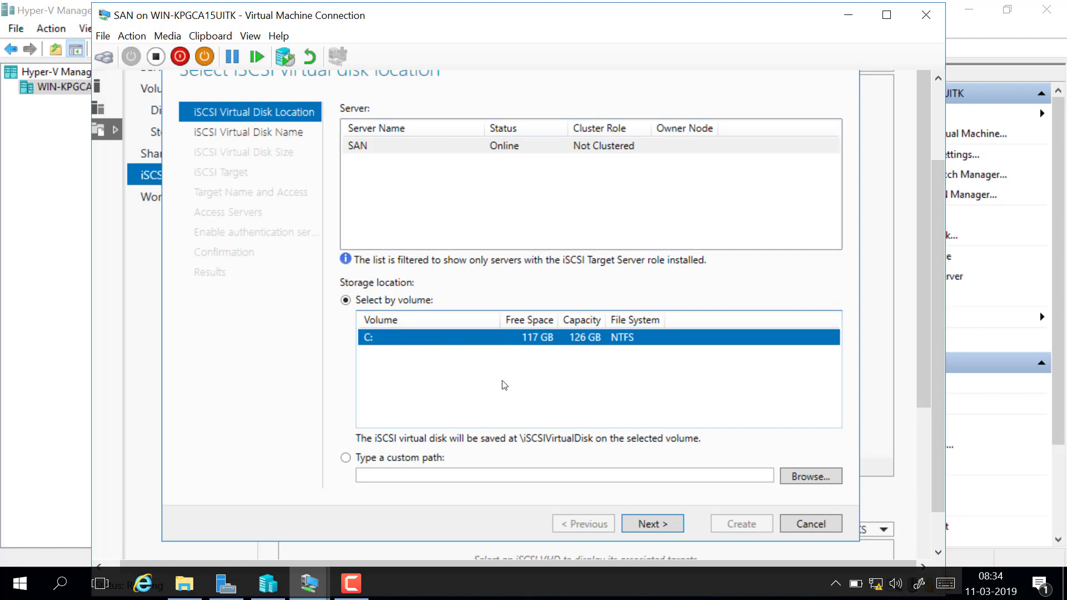
pyautogui.click(668, 526)
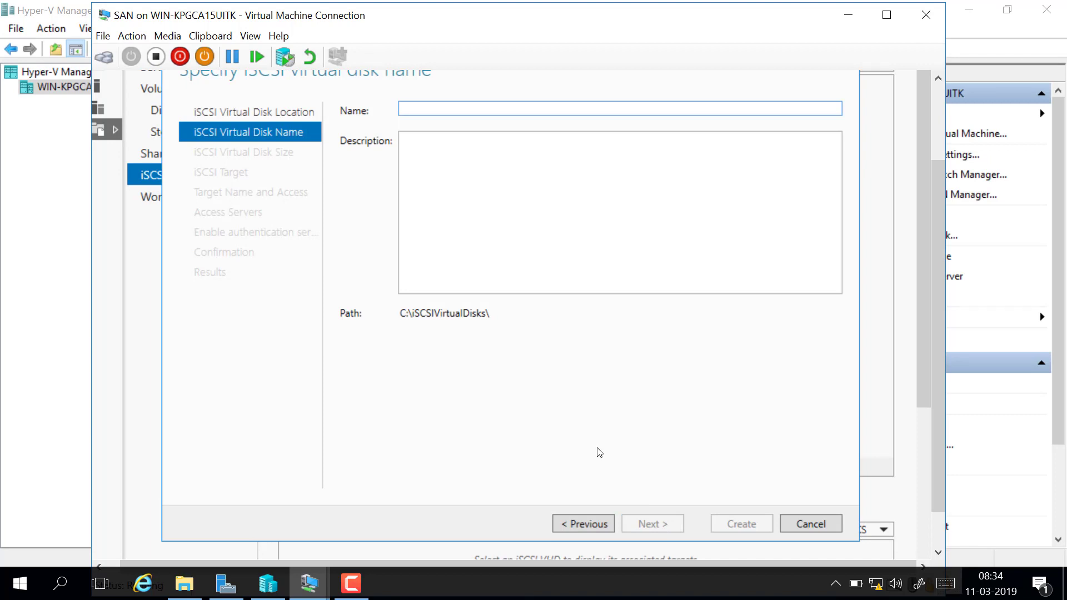
# Name the iSCSI virtual disk Data and give it a dynamically expanding size of 10 GB
pyautogui.write('Data')
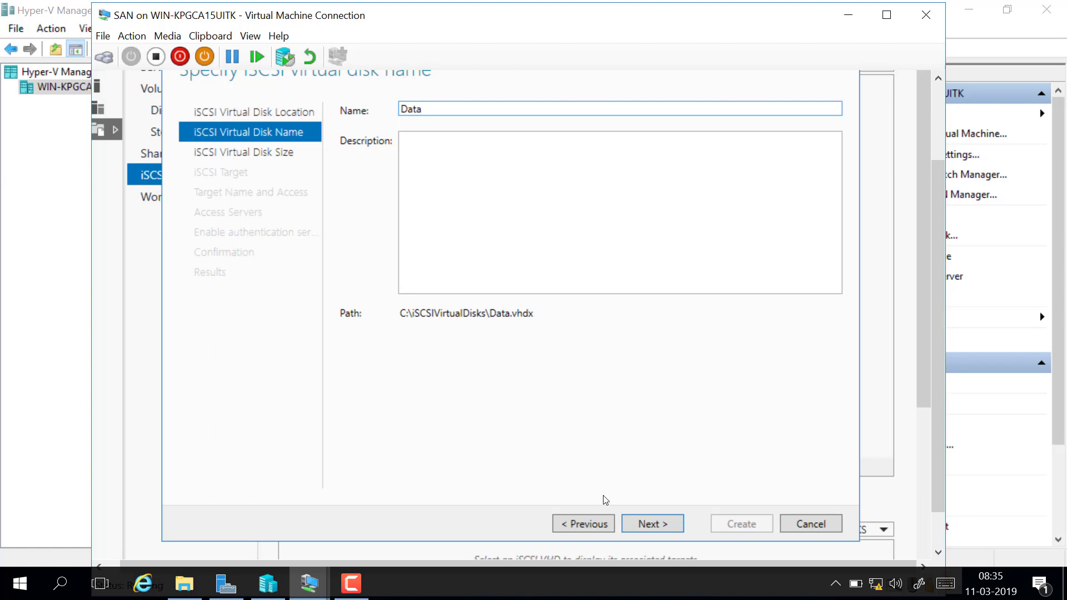
pyautogui.click(665, 523)
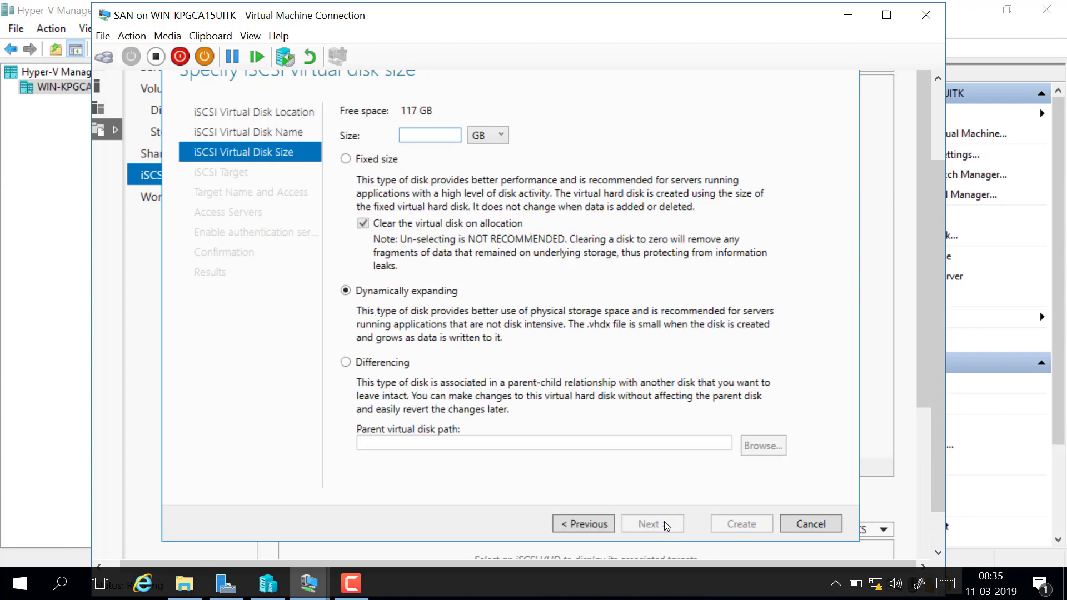
pyautogui.write('10')
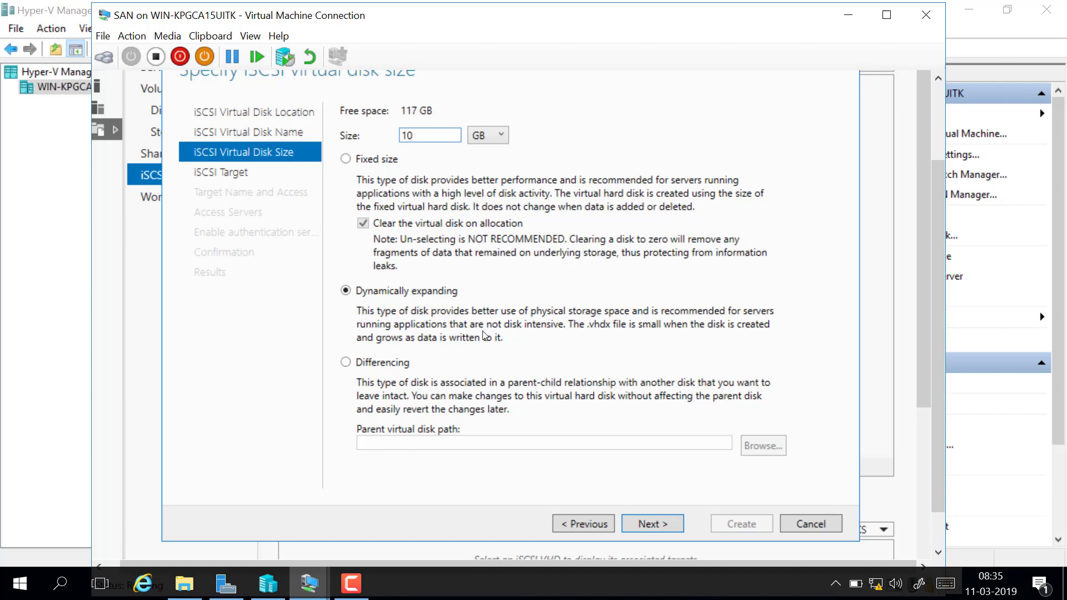
pyautogui.click(652, 526)
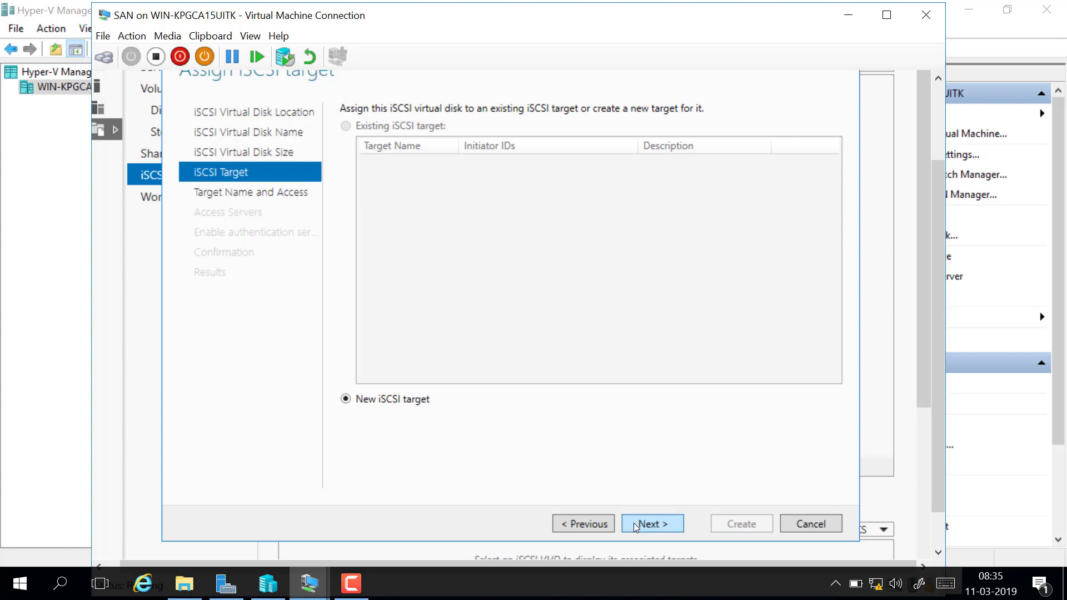
# Review the failover cluster lab scenario diagram in Sketchpad, examining how the cluster nodes relate to the SAN storage server
pyautogui.click(920, 589)
pyautogui.click(902, 201)
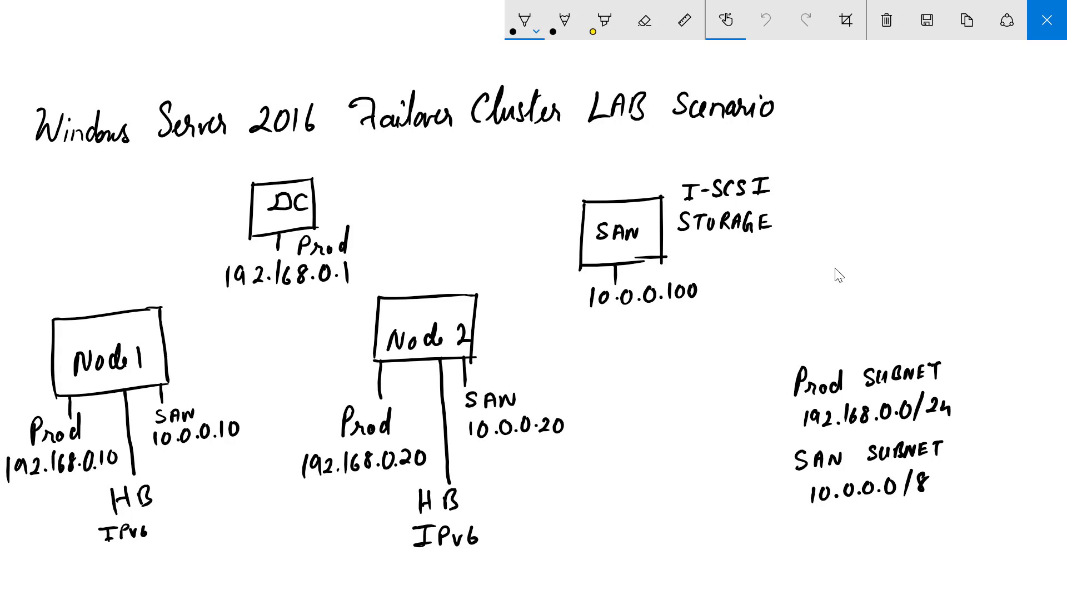
pyautogui.click(1047, 33)
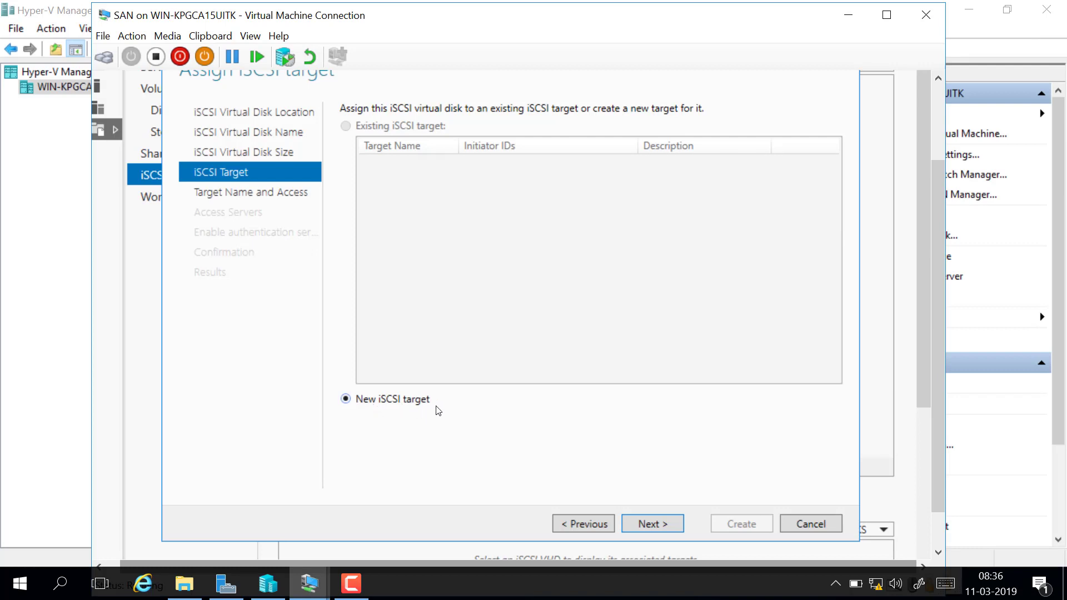
# Assign the Data virtual disk to a new iSCSI target named SANSTORAGE, without a description
pyautogui.click(658, 525)
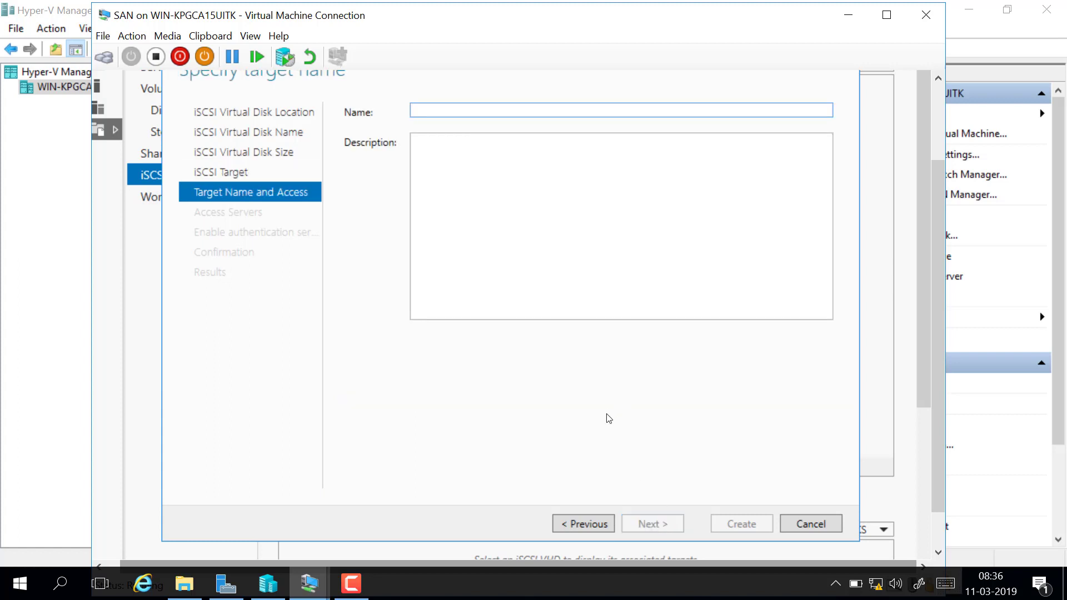
pyautogui.write('SAN')
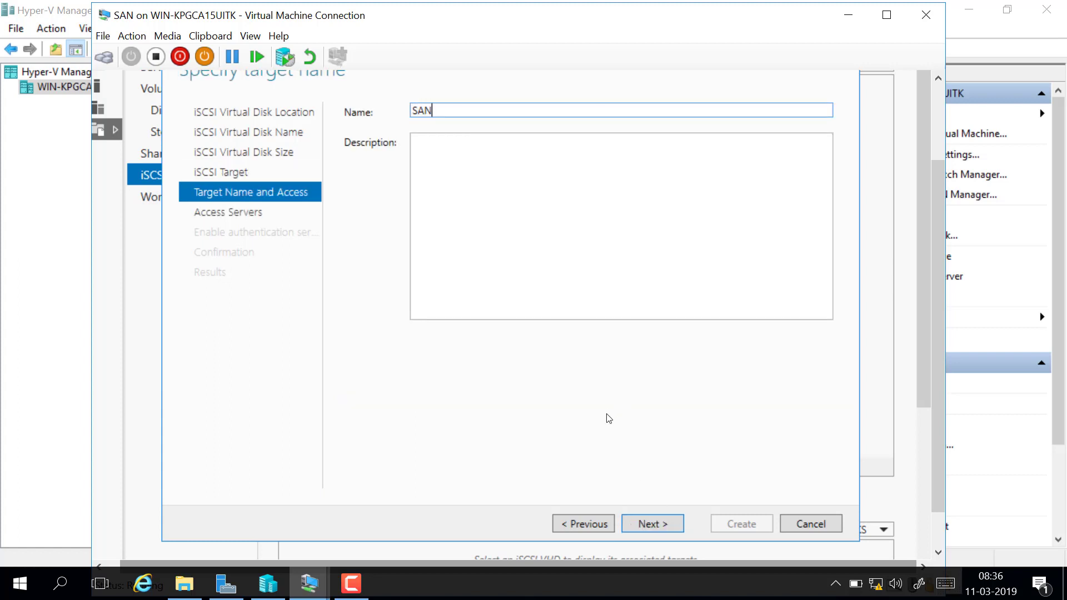
pyautogui.write('STORAGE')
pyautogui.click(654, 524)
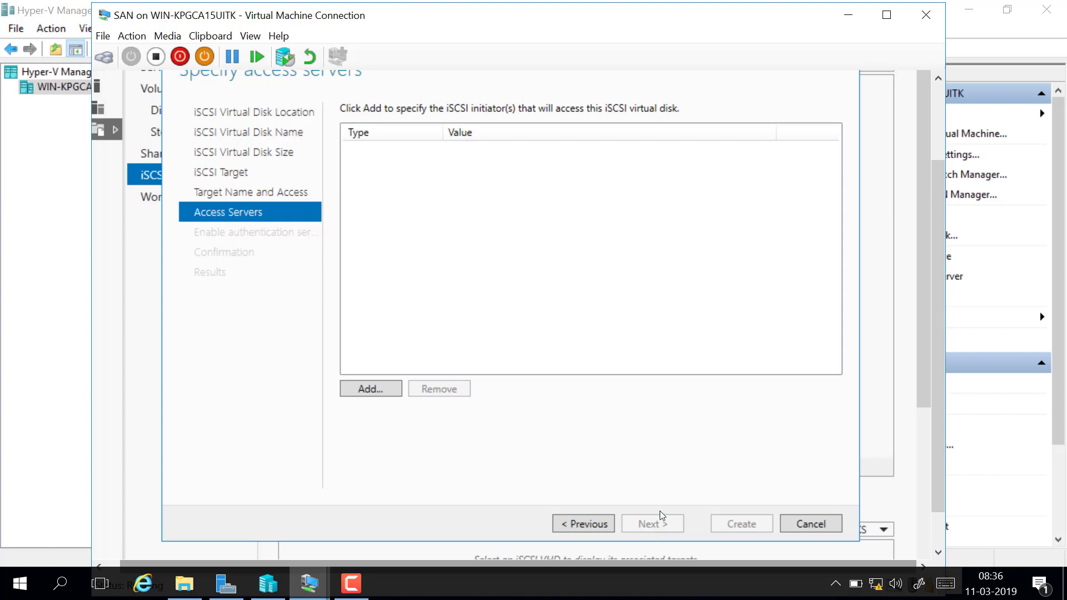
# Look up the SAN network addresses of Node 1 and Node 2 in the Sketchpad lab diagram
pyautogui.click(919, 584)
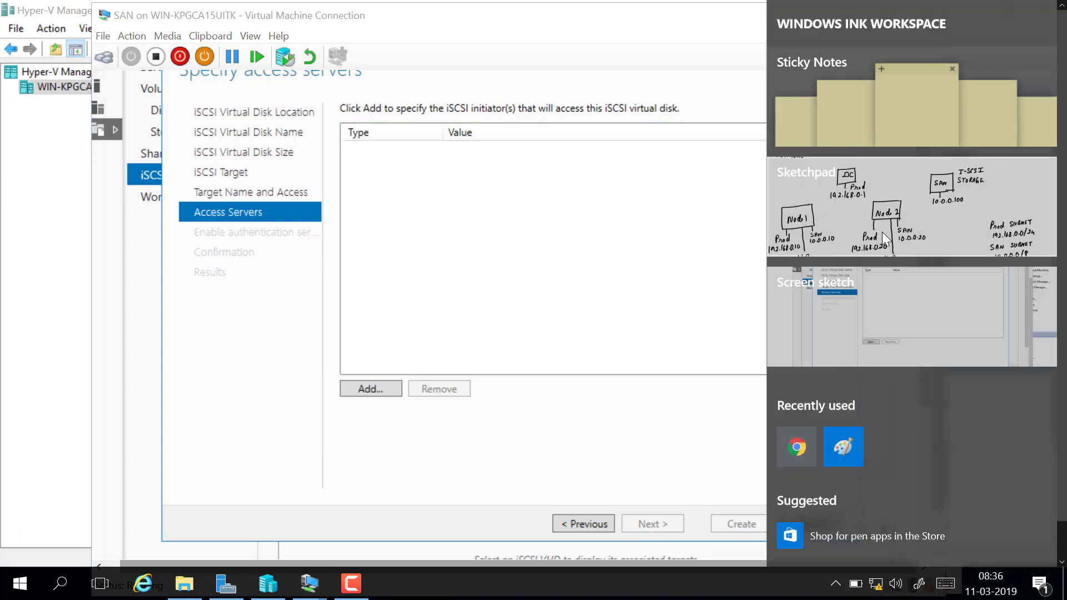
pyautogui.click(882, 224)
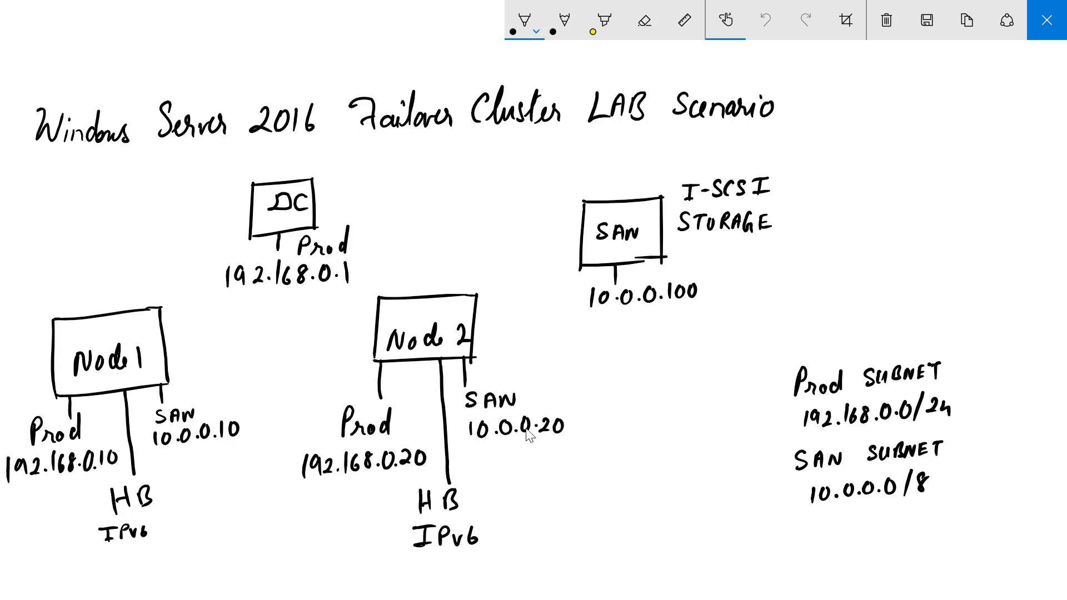
pyautogui.click(1047, 20)
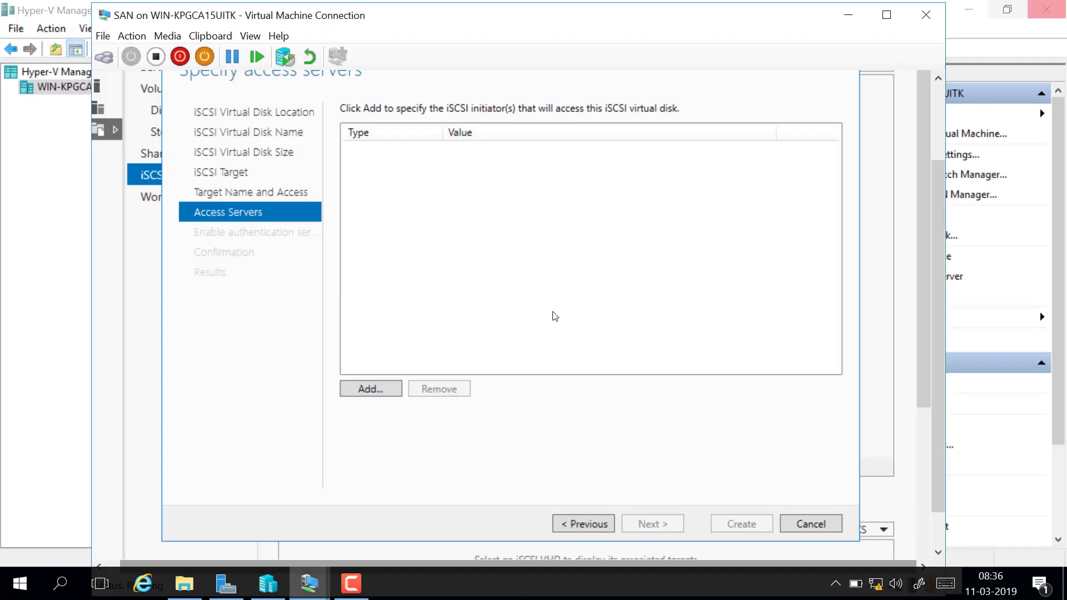
# Add an access server for the target, identified by the IP address 10.0.0.10
pyautogui.click(379, 389)
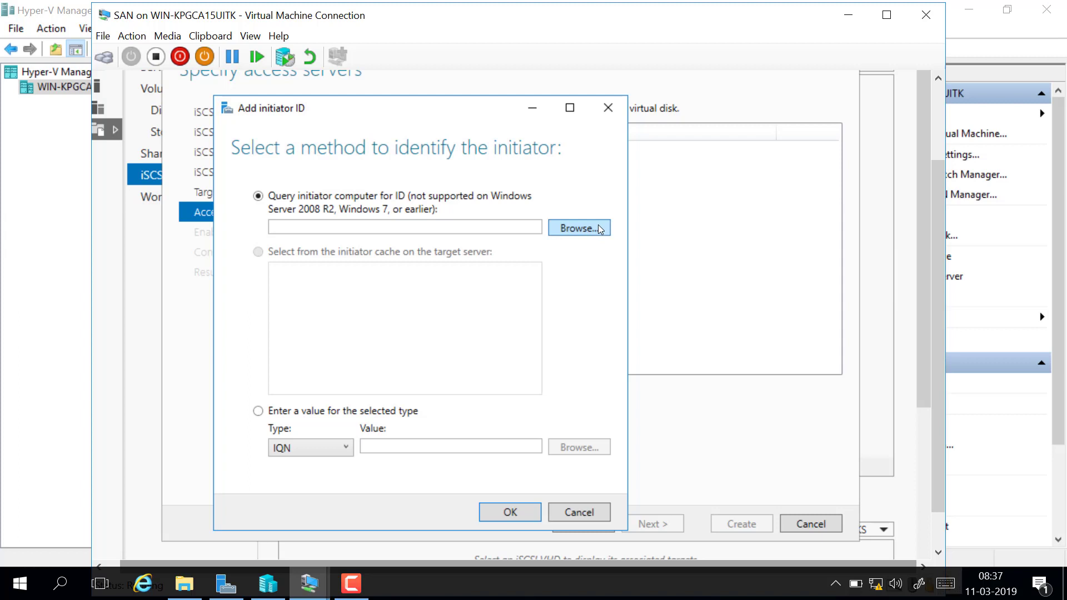
pyautogui.click(258, 412)
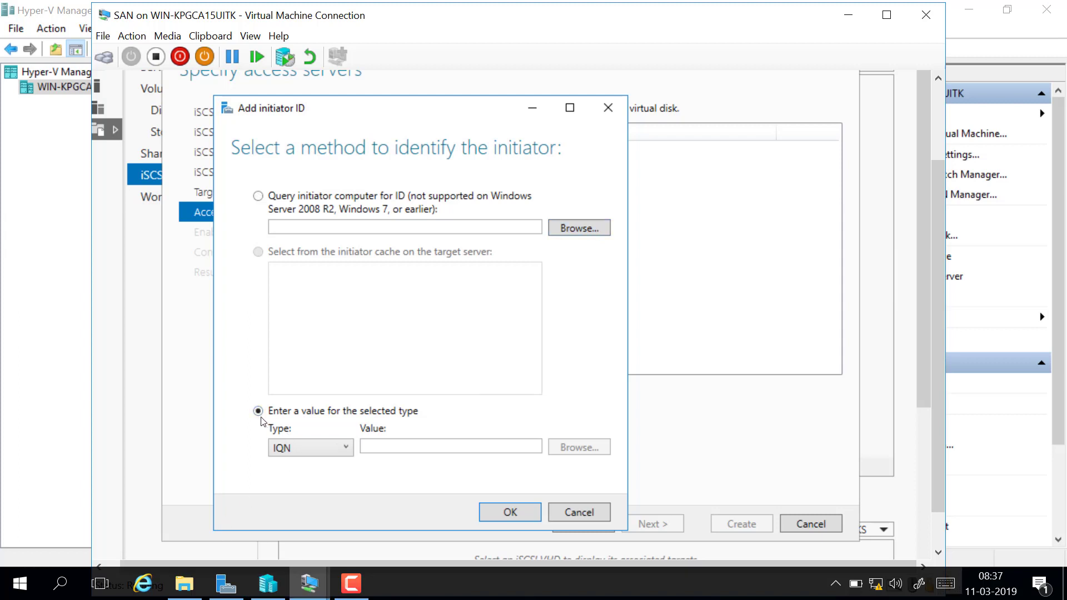
pyautogui.click(345, 448)
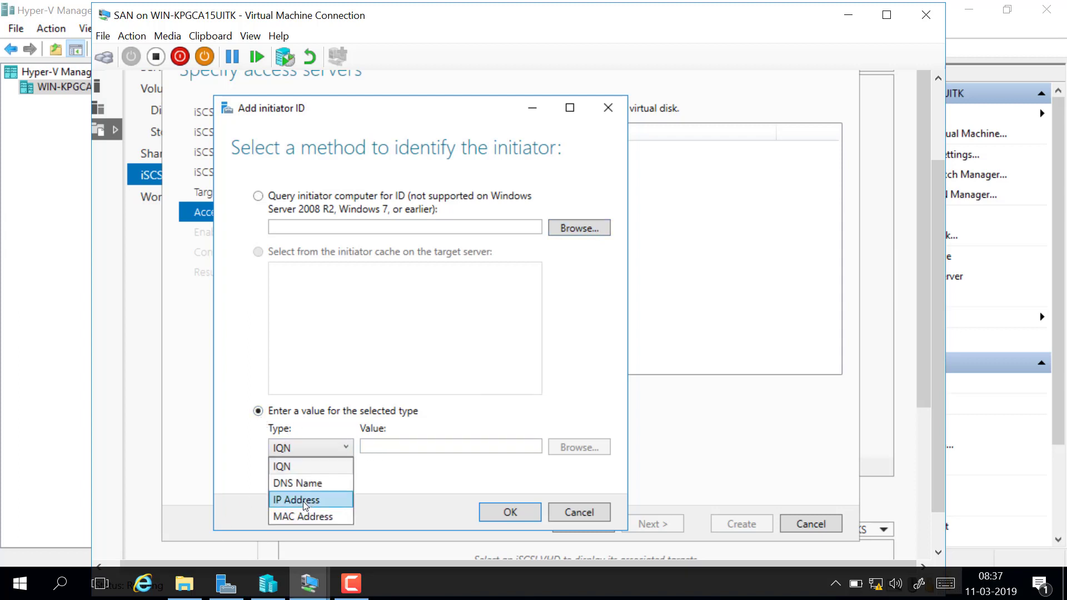
pyautogui.click(302, 501)
pyautogui.click(380, 447)
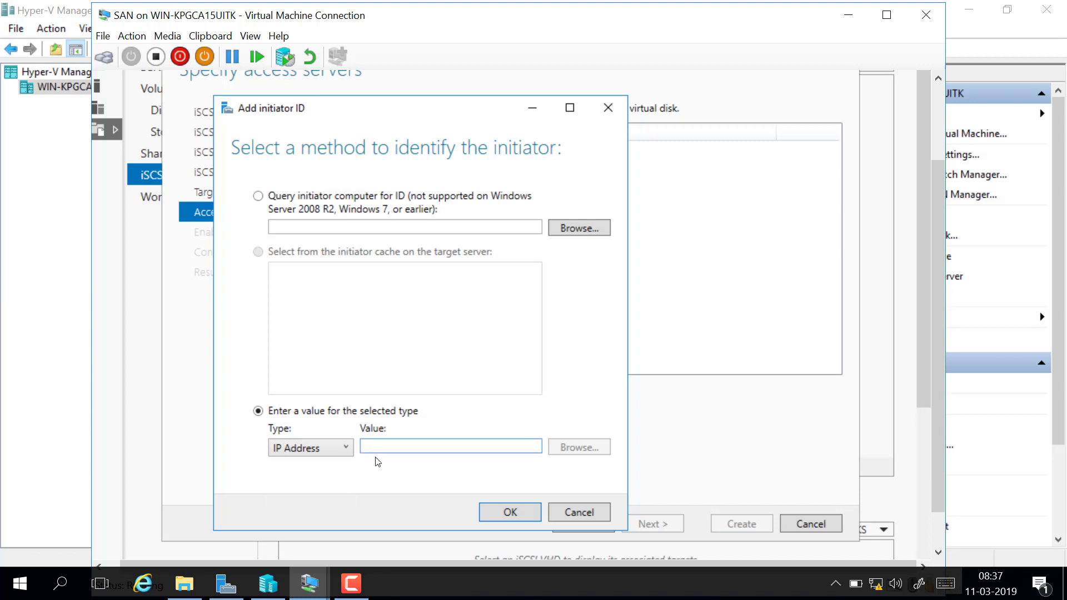
pyautogui.write('10.0')
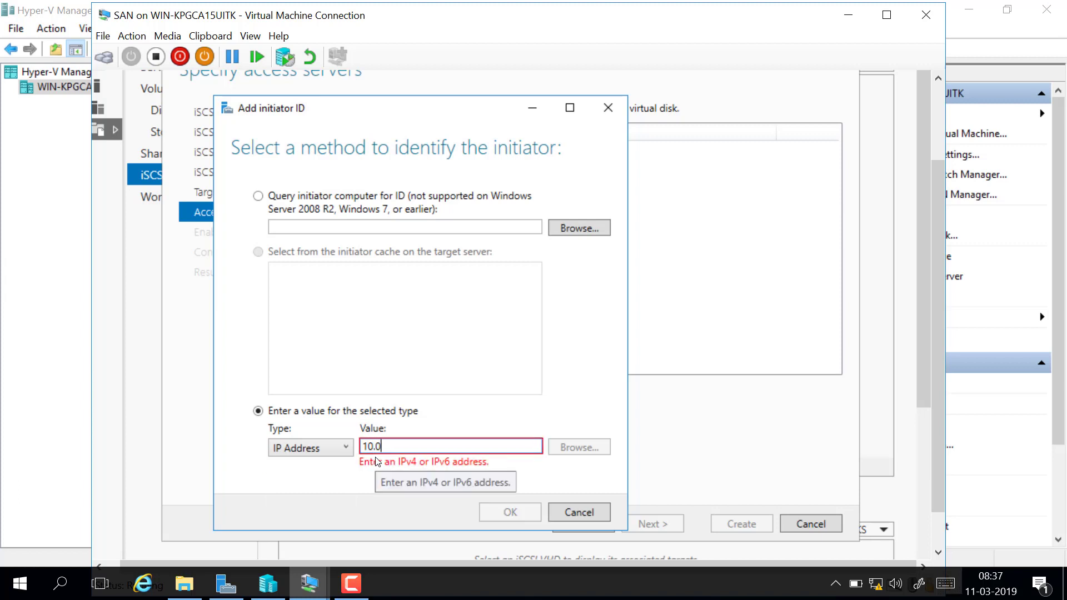
pyautogui.write('.0.10')
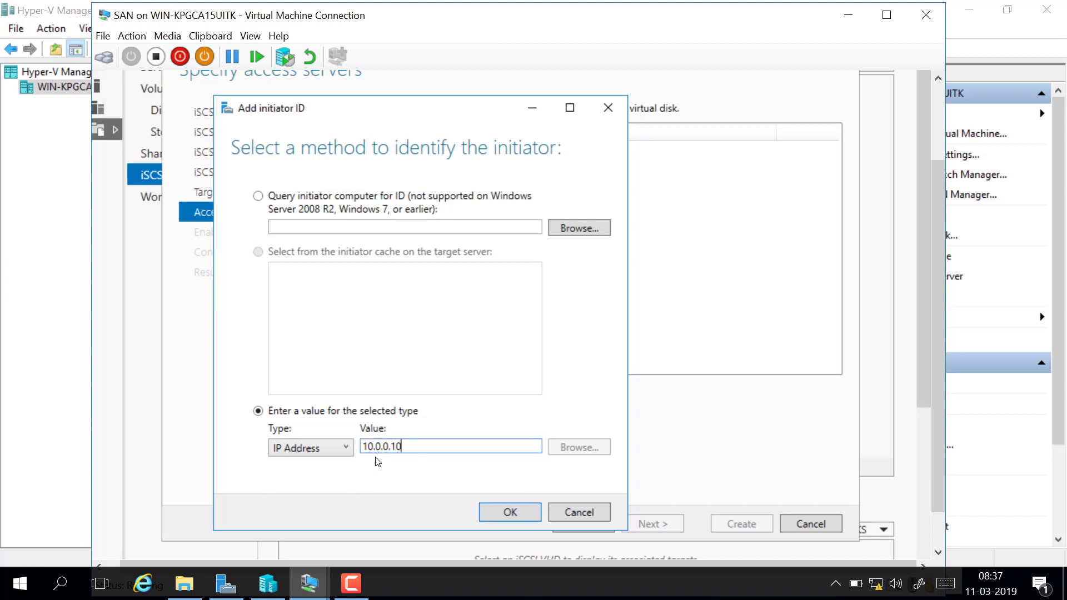
pyautogui.click(531, 518)
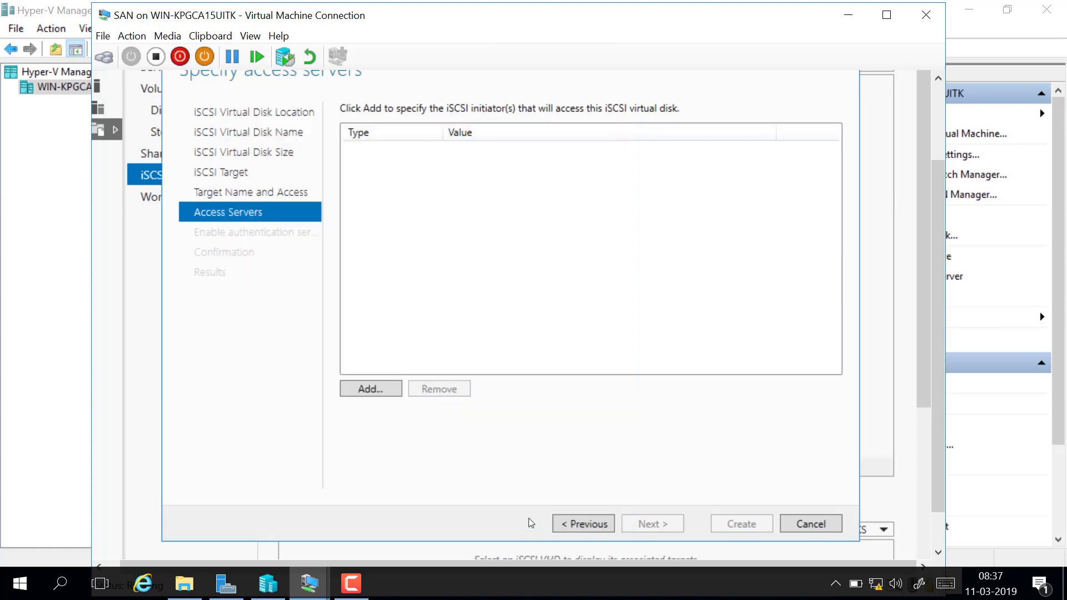
# Add a second initiator to the target's access servers, identified by the IP address 10.0.0.20
pyautogui.click(374, 395)
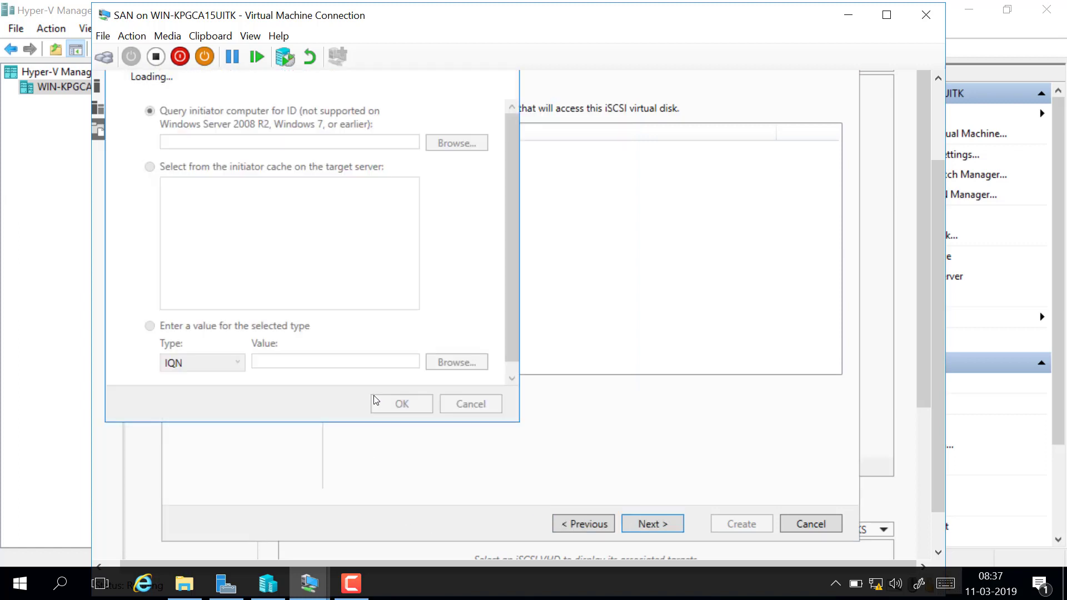
pyautogui.click(233, 340)
pyautogui.click(219, 388)
pyautogui.click(285, 341)
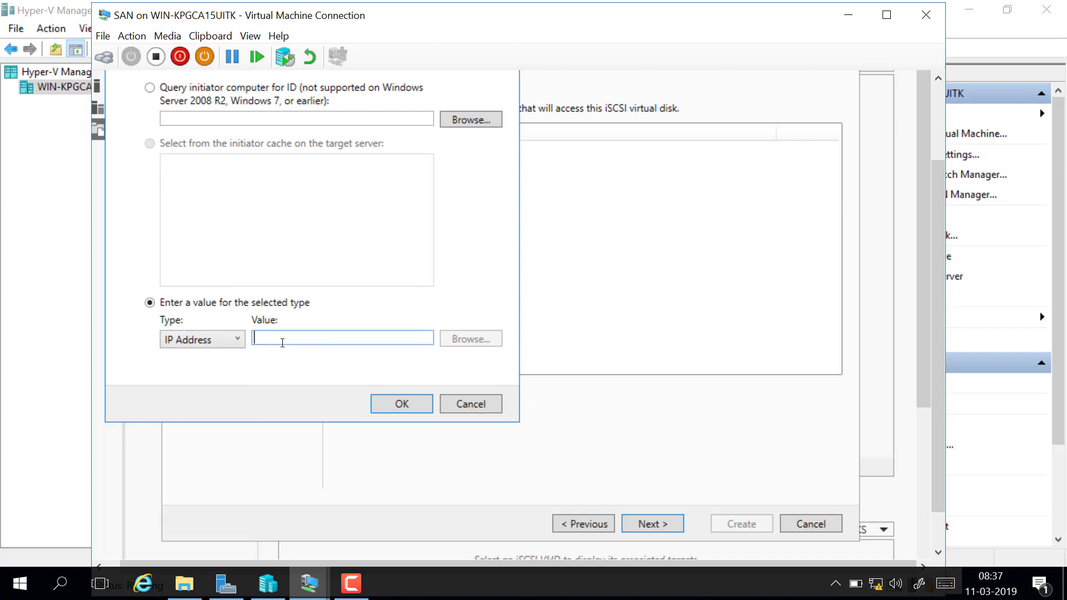
pyautogui.write('10.0.0.')
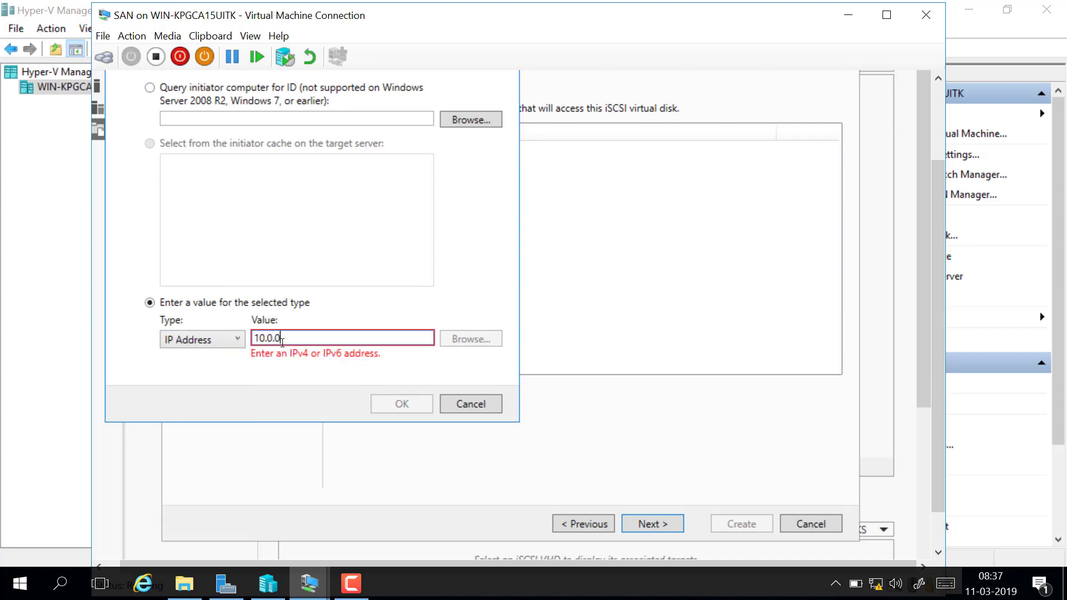
pyautogui.write('20')
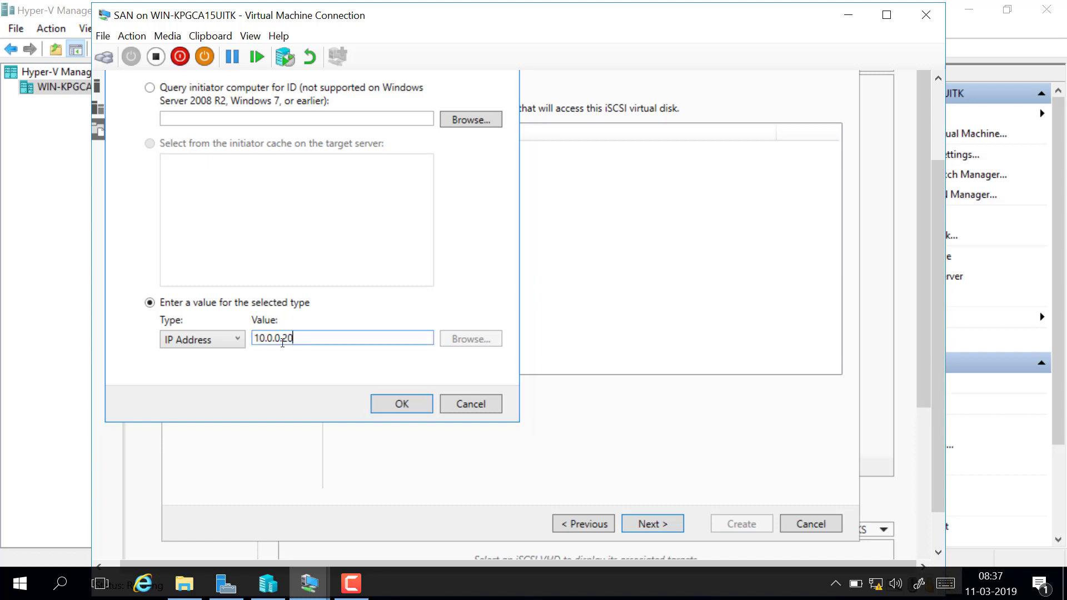
pyautogui.click(384, 404)
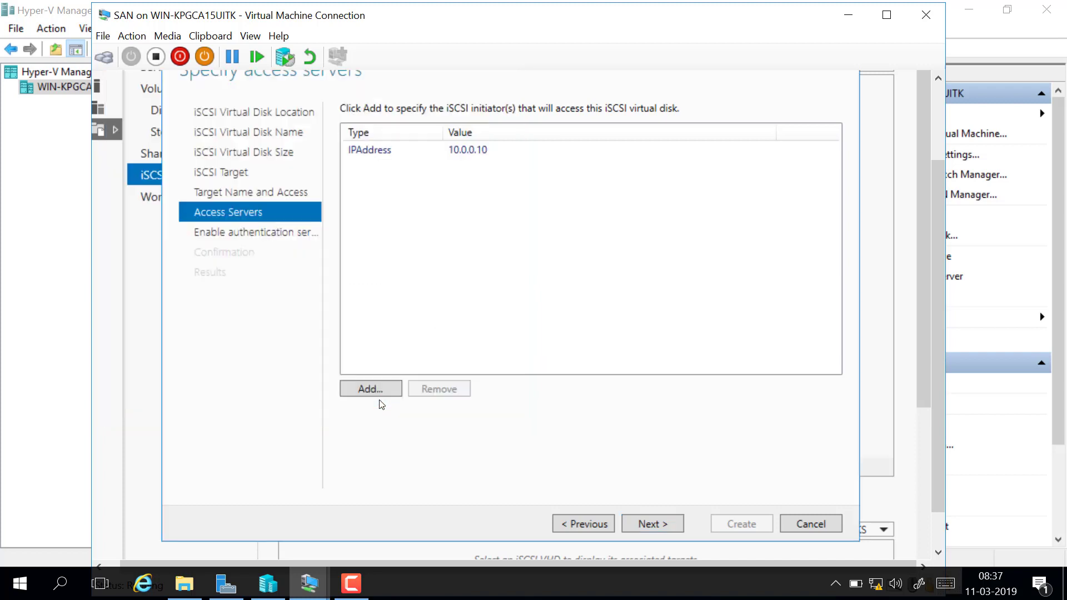
# Accept both access servers, leave CHAP and reverse CHAP disabled, and create the Data iSCSI virtual disk
pyautogui.click(382, 156)
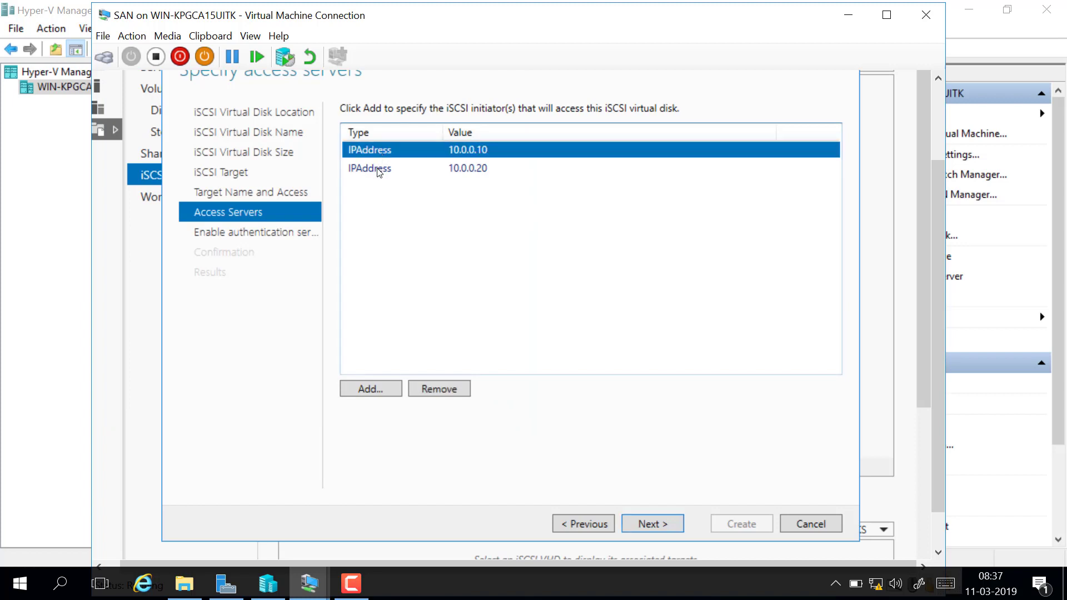
pyautogui.click(378, 168)
pyautogui.click(383, 151)
pyautogui.click(663, 524)
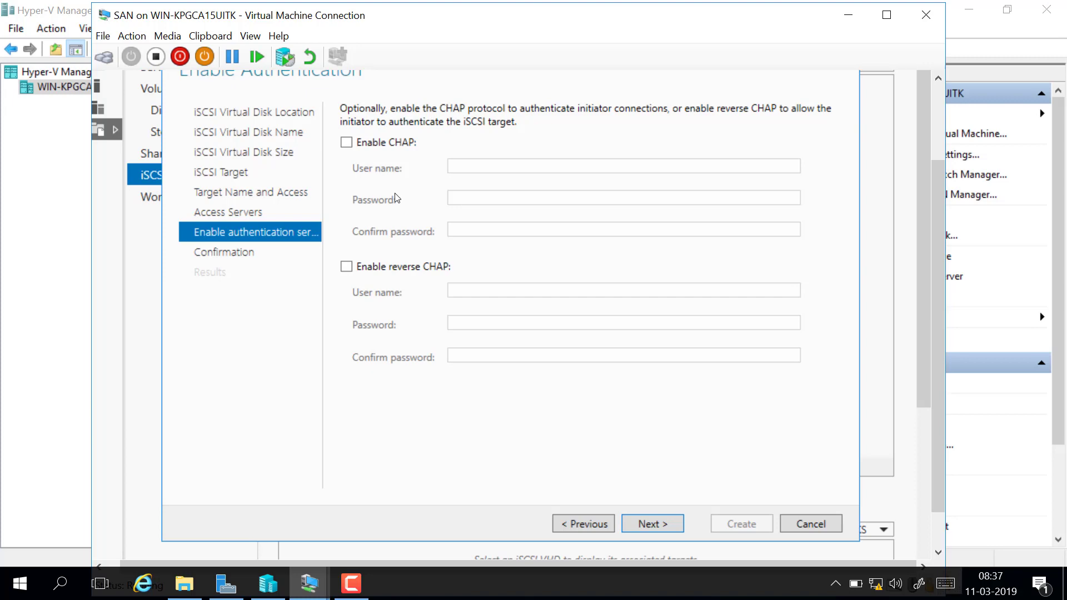
pyautogui.click(659, 528)
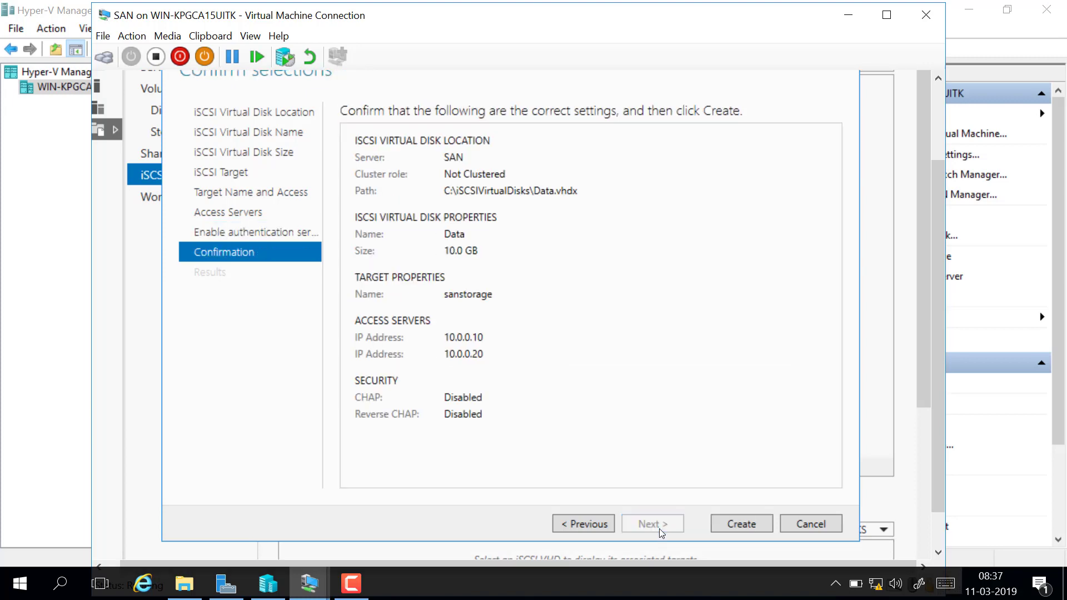
pyautogui.click(743, 525)
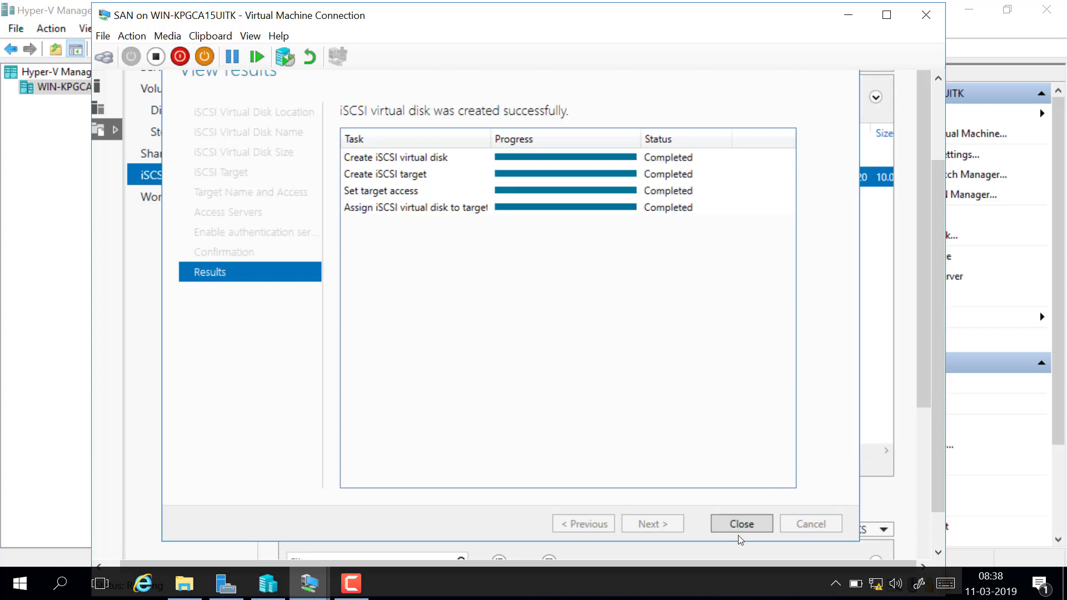
pyautogui.click(730, 522)
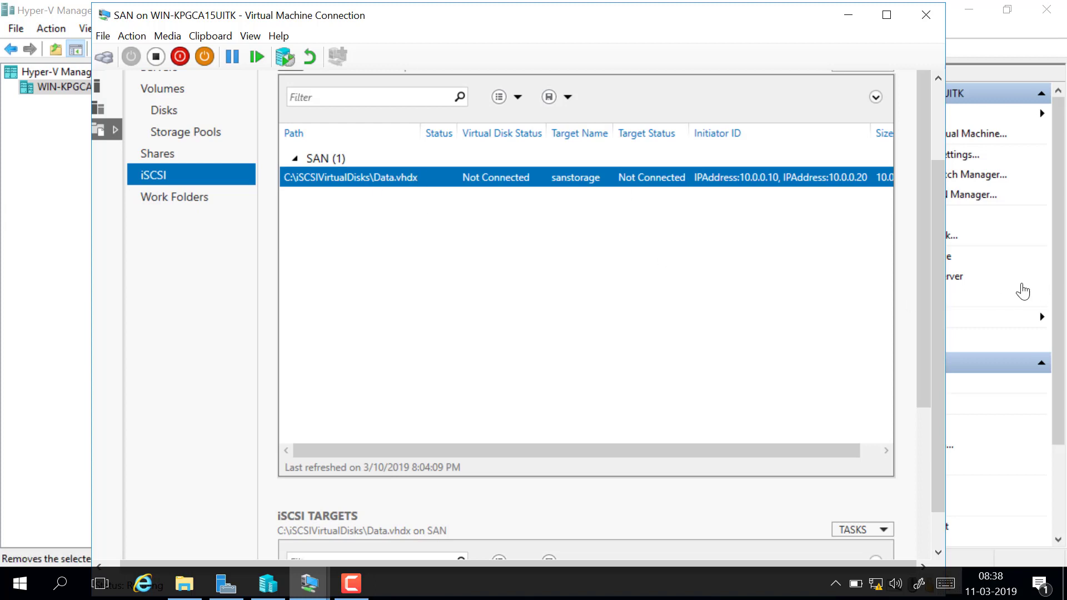
# Start another new iSCSI virtual disk, stored on the SAN server's C: volume
pyautogui.moveTo(936, 269); pyautogui.dragTo(935, 192)
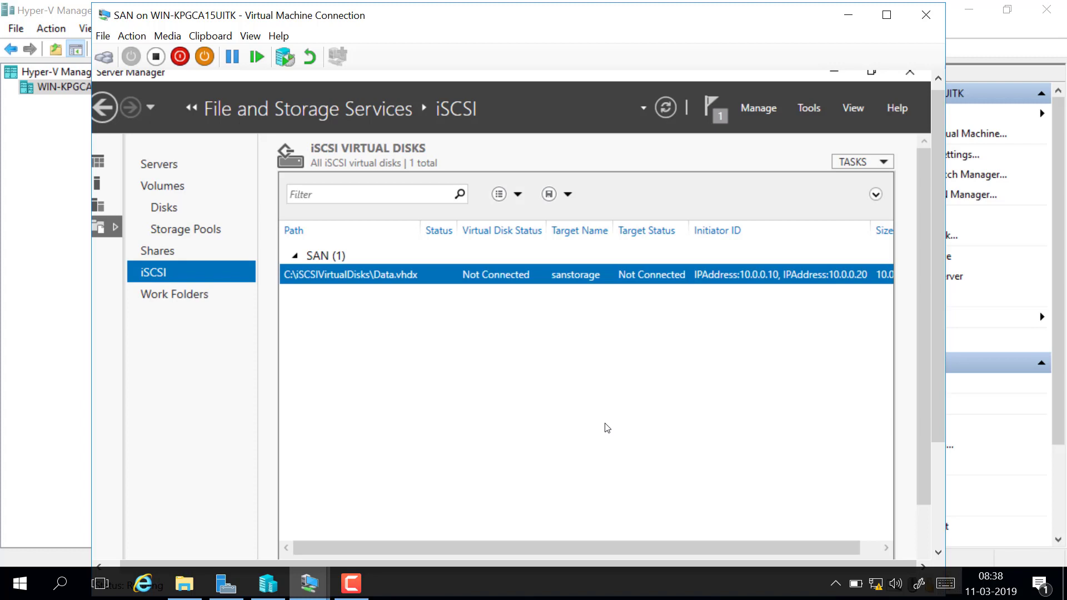
pyautogui.rightClick(486, 328)
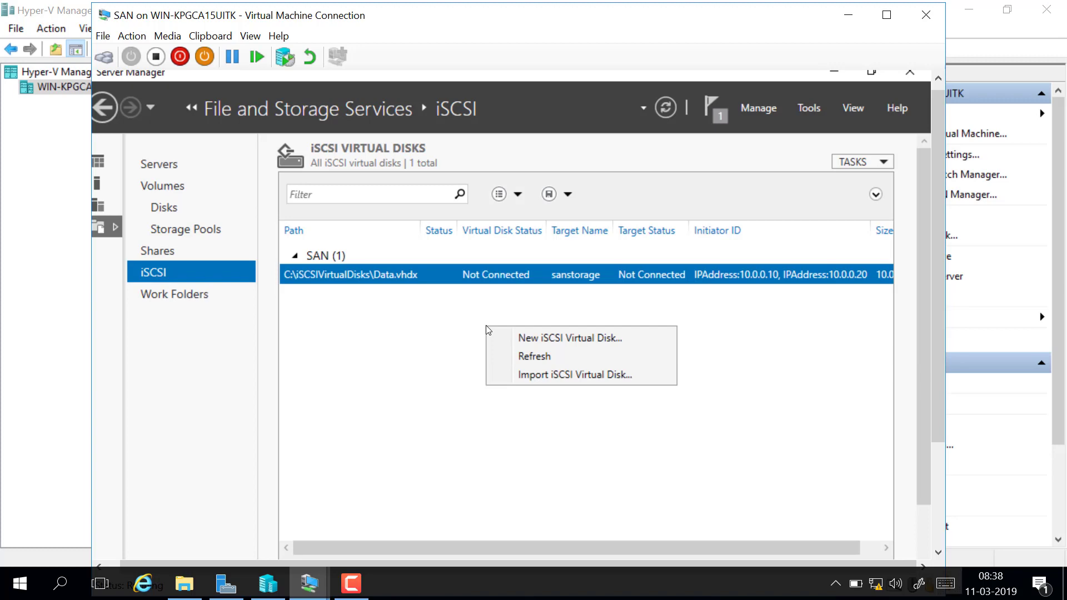
pyautogui.click(571, 339)
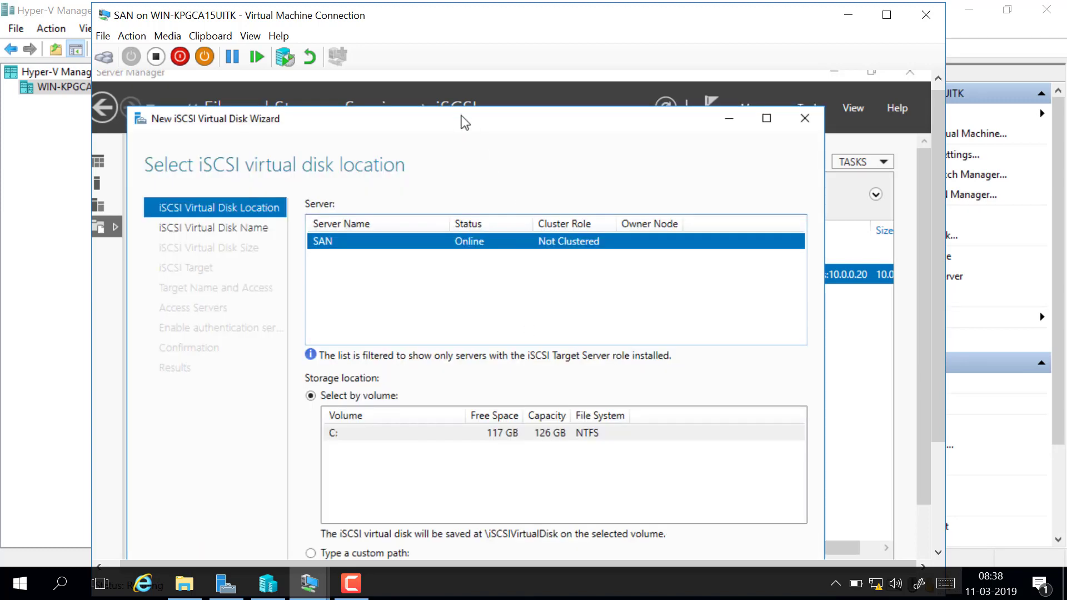
pyautogui.moveTo(464, 123); pyautogui.dragTo(469, 95)
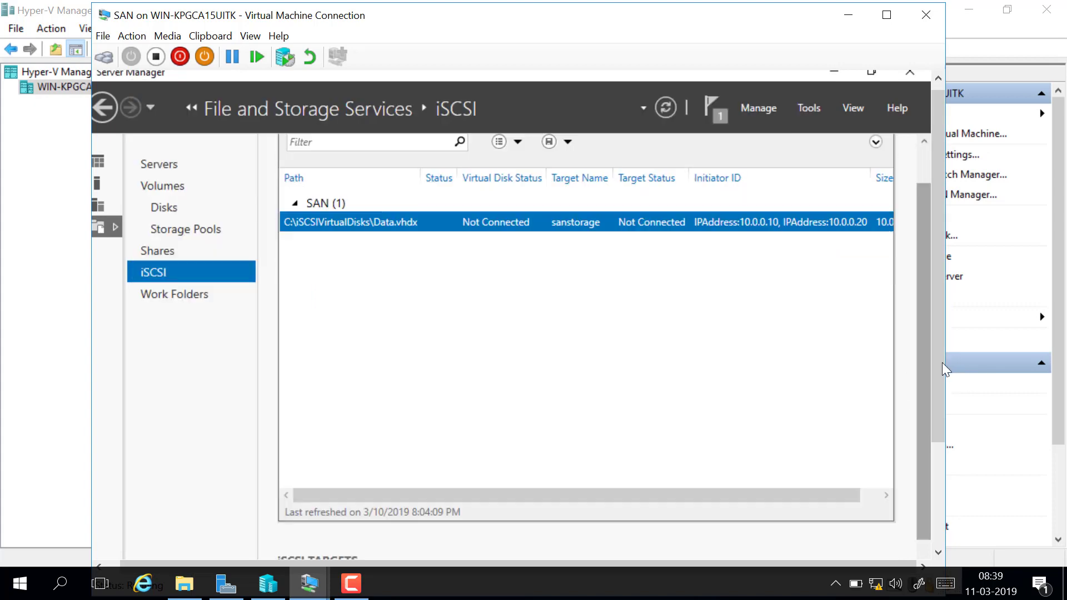
pyautogui.moveTo(942, 362); pyautogui.dragTo(918, 523)
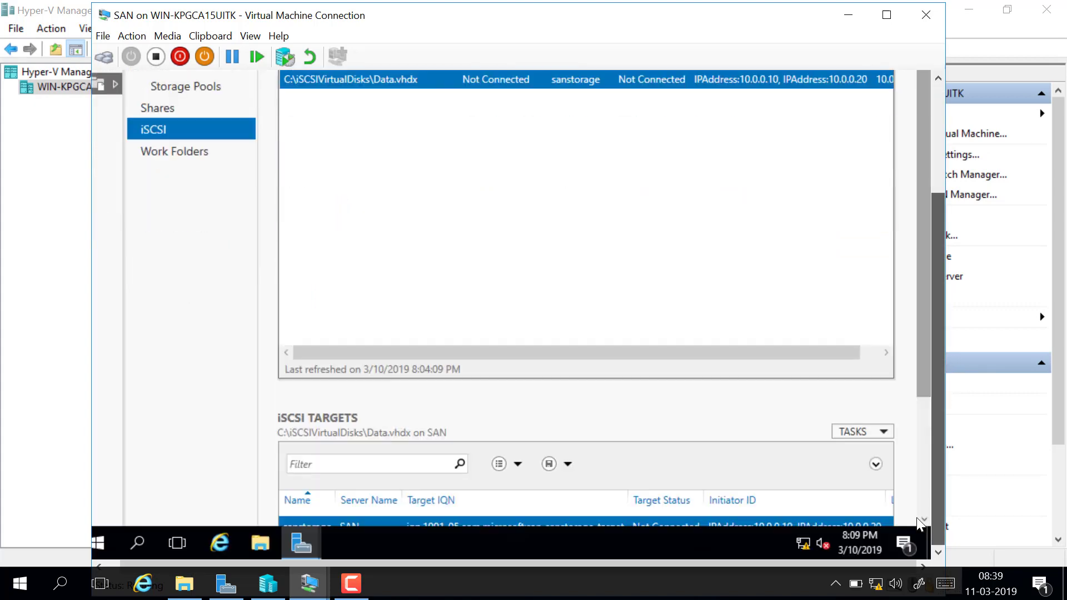
pyautogui.moveTo(301, 543)
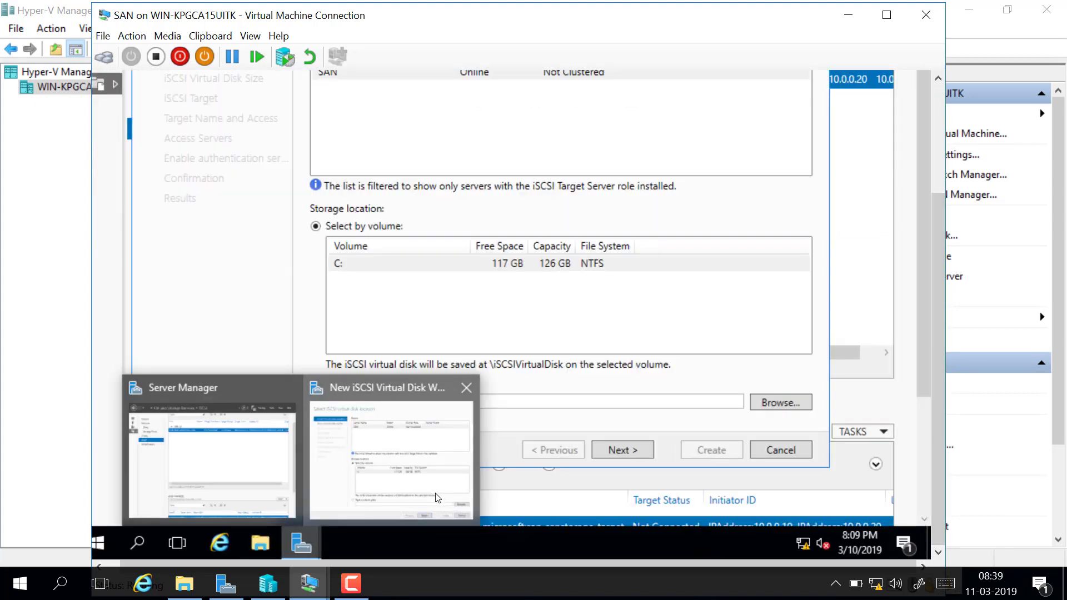
pyautogui.click(437, 497)
pyautogui.moveTo(932, 326); pyautogui.dragTo(940, 301)
pyautogui.click(621, 487)
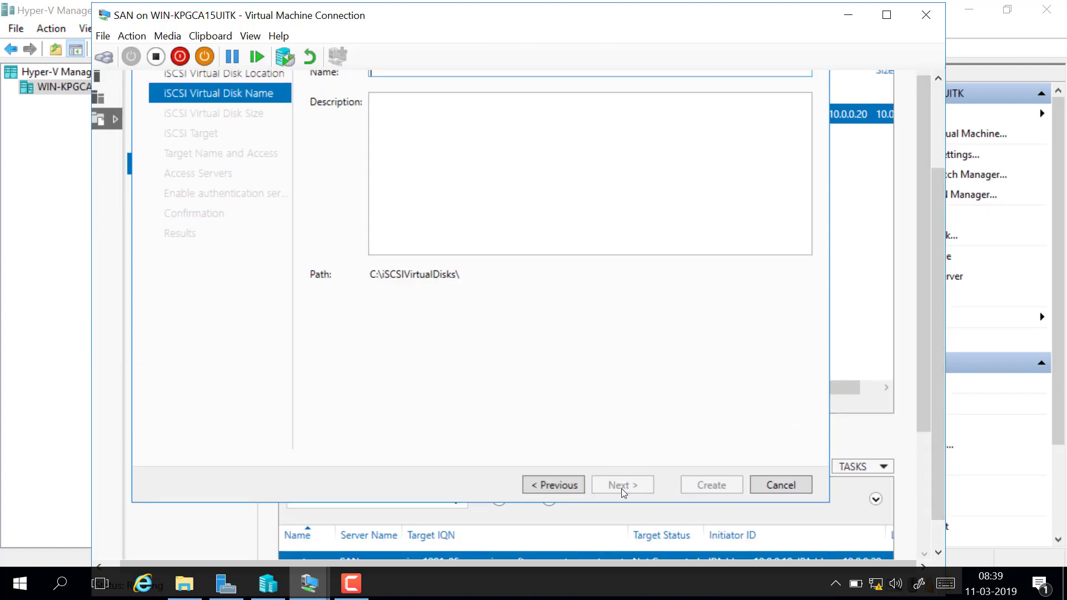
# Name the second iSCSI virtual disk witness and continue to its size settings
pyautogui.moveTo(940, 311); pyautogui.dragTo(942, 282)
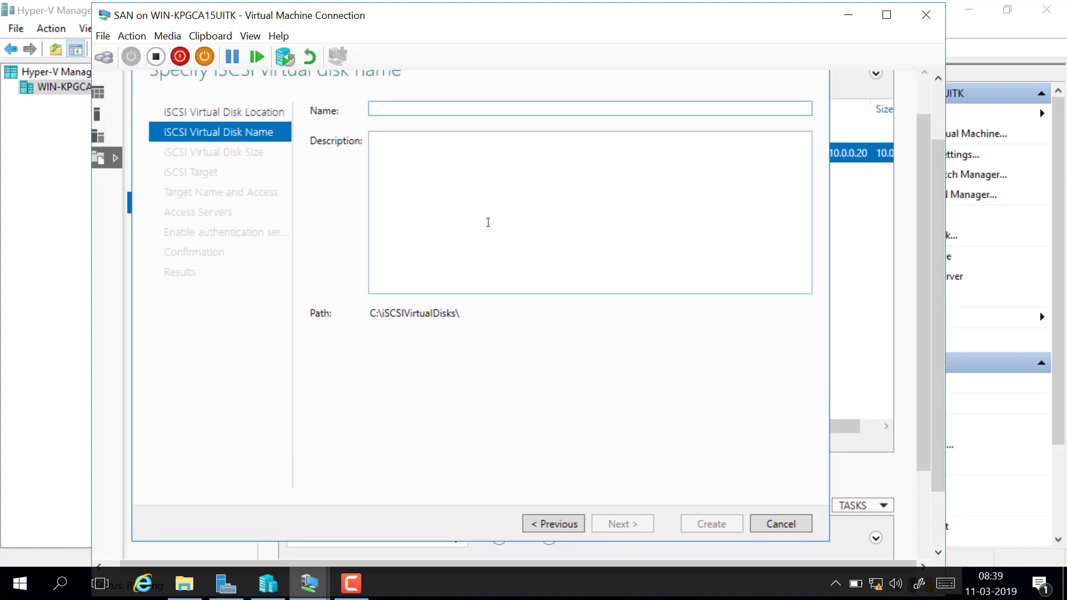
pyautogui.write('witnb')
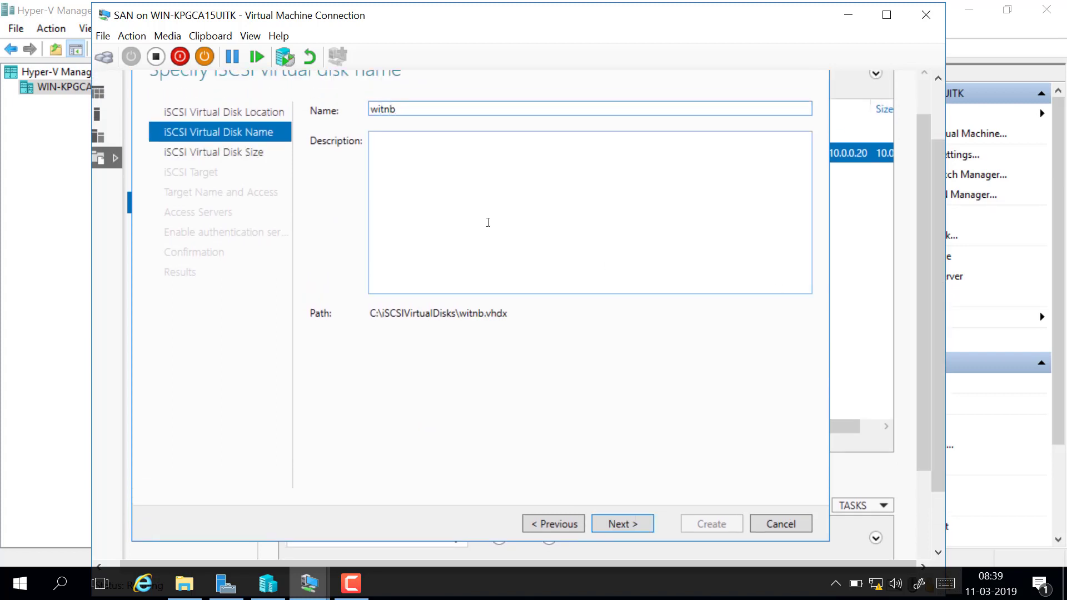
pyautogui.press('BackSpace')
pyautogui.write('ess')
pyautogui.click(642, 523)
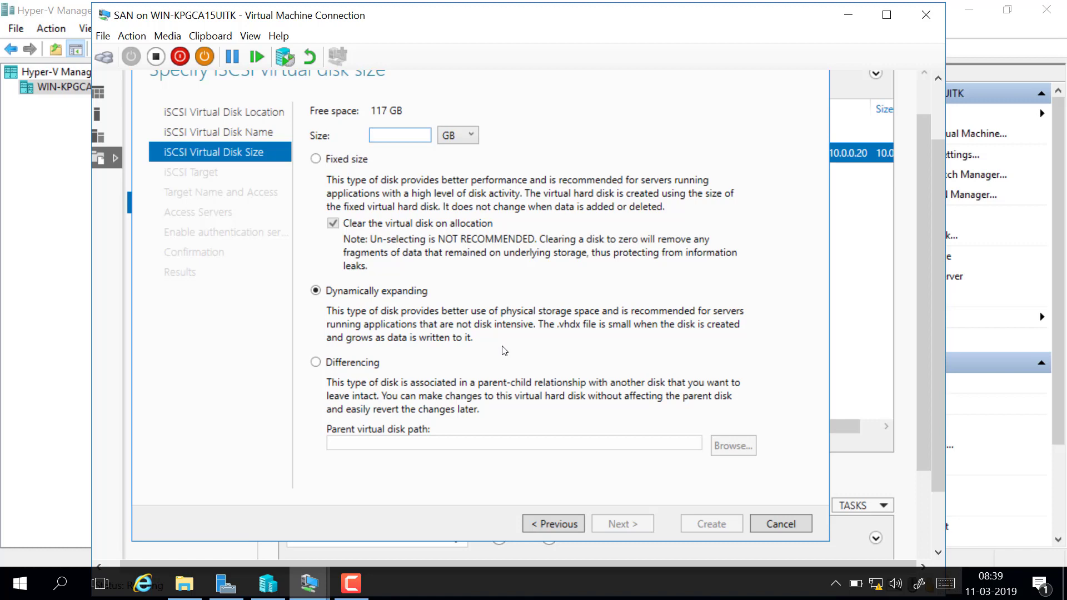
# Size the witness disk at 1 GB, dynamically expanding, assign it to the existing sanstorage target, and create it
pyautogui.write('1')
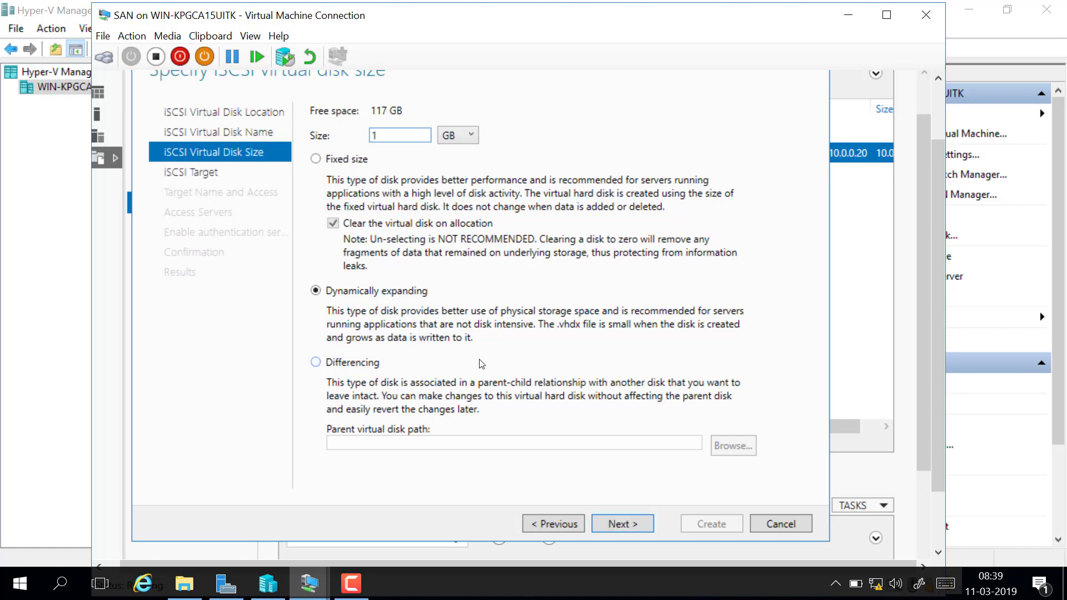
pyautogui.click(628, 527)
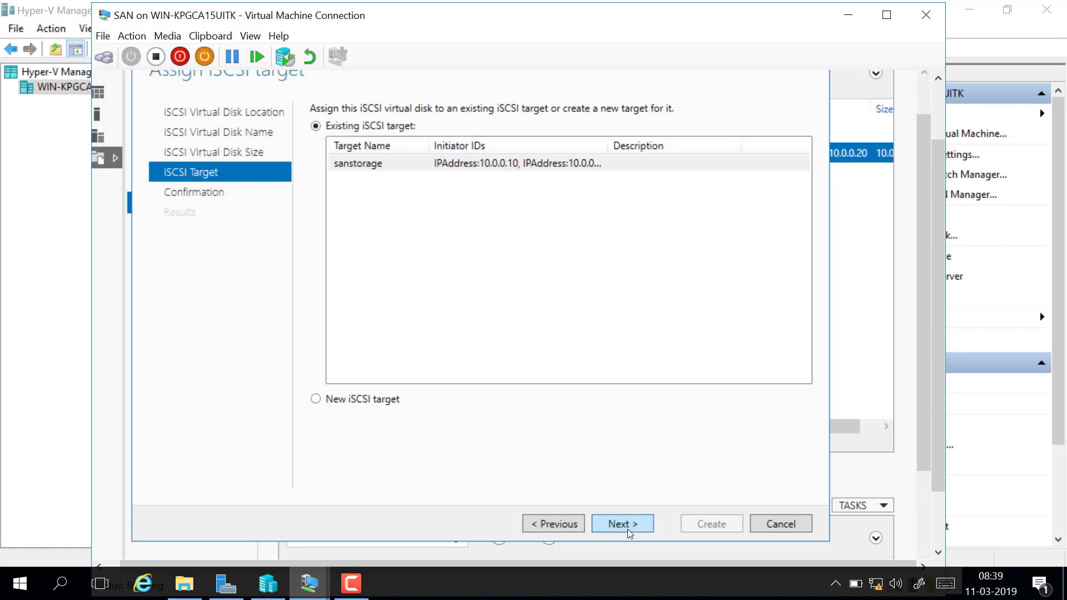
pyautogui.click(395, 164)
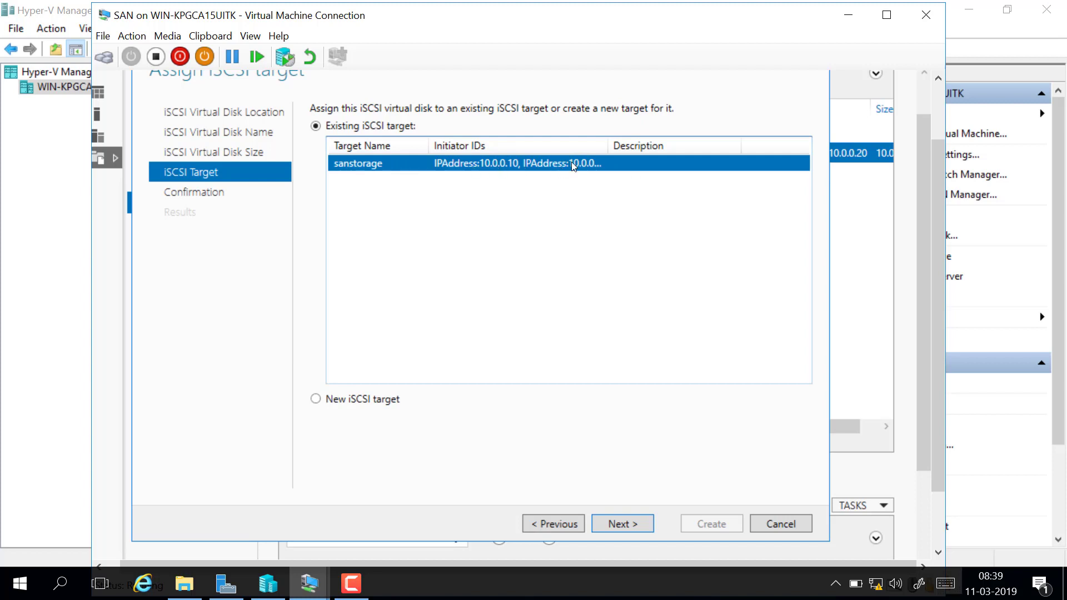
pyautogui.moveTo(607, 145); pyautogui.dragTo(665, 145)
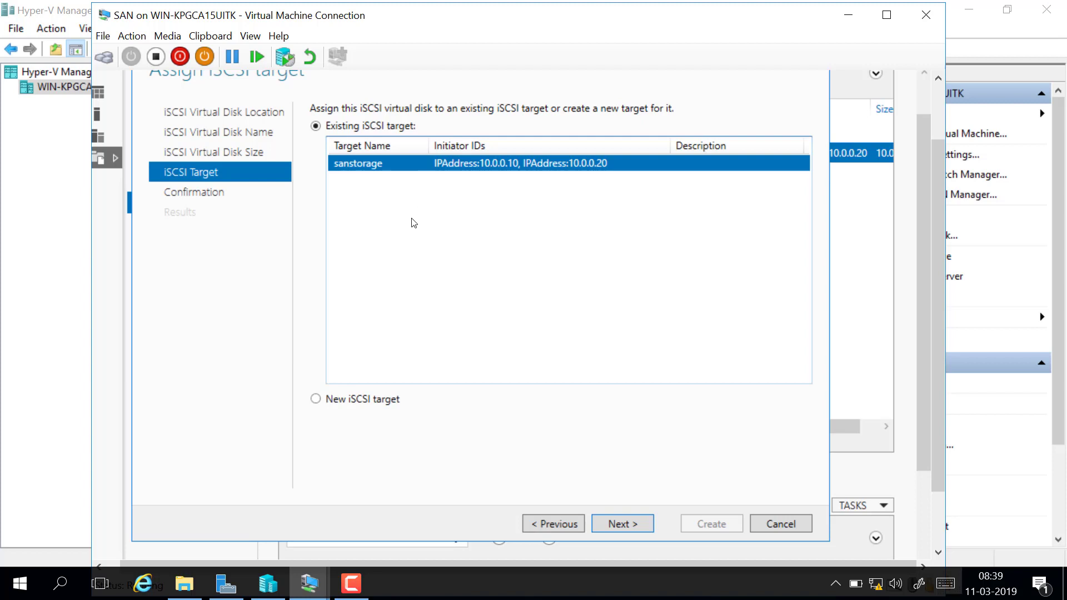
pyautogui.click(643, 523)
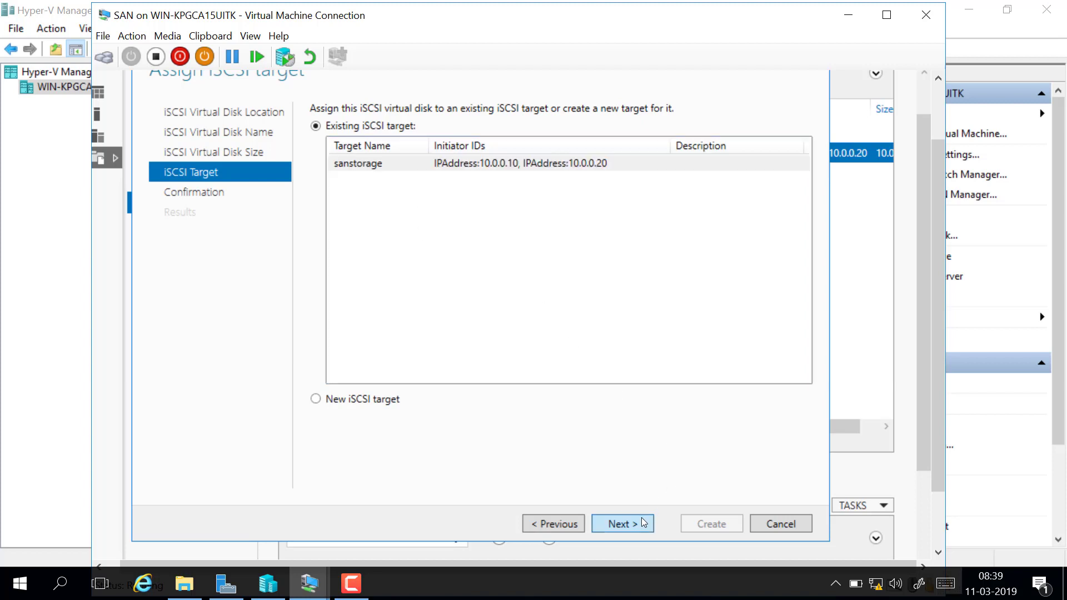
pyautogui.click(709, 523)
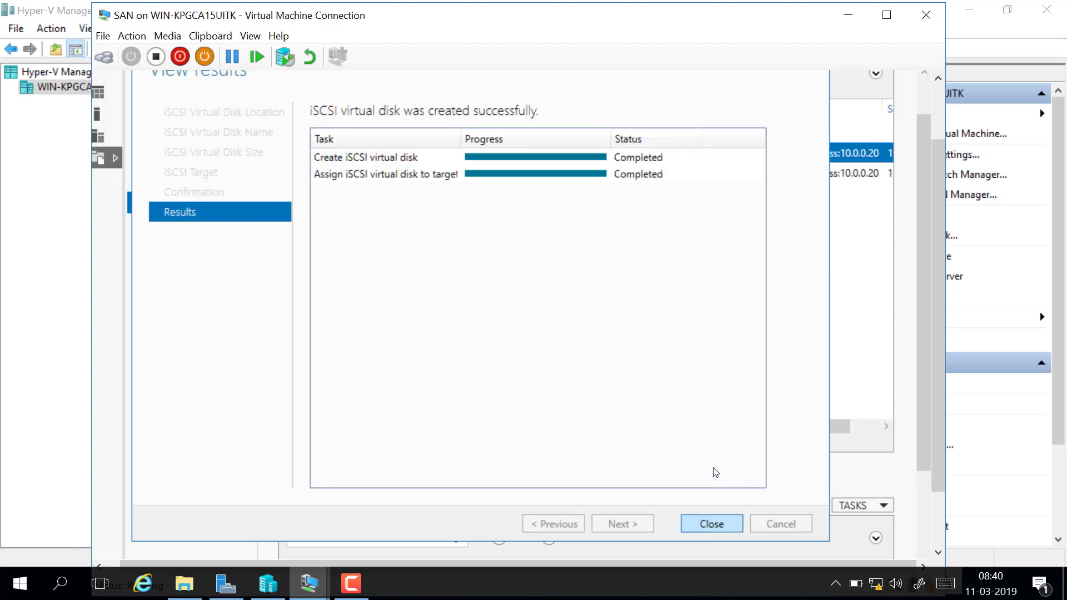
pyautogui.click(712, 524)
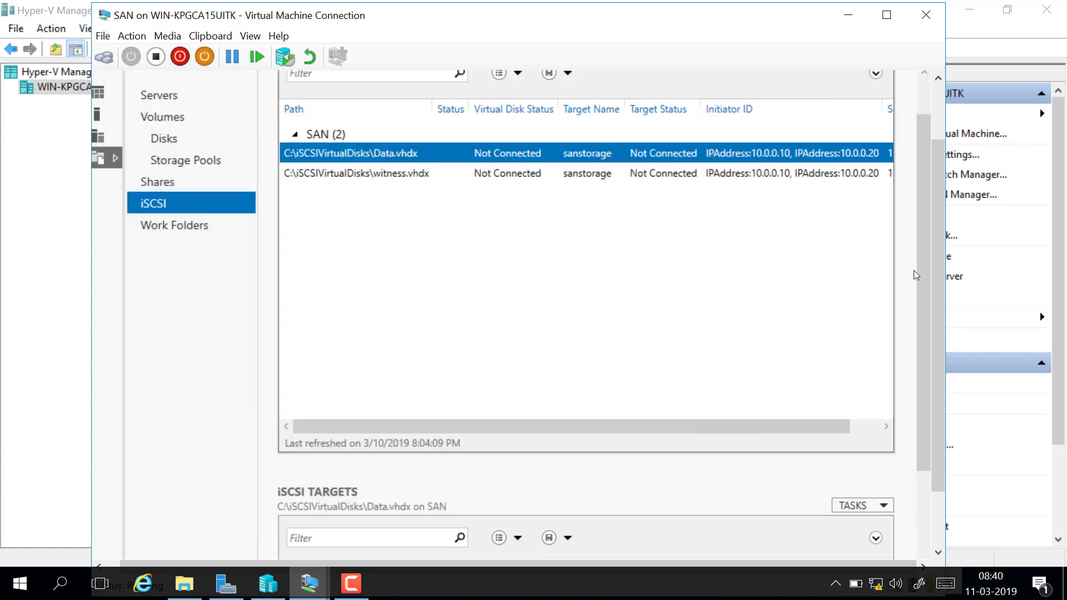
# Review the handwritten failover cluster lab diagram in the Sketchpad and return to the SAN server
pyautogui.moveTo(935, 312); pyautogui.dragTo(943, 215)
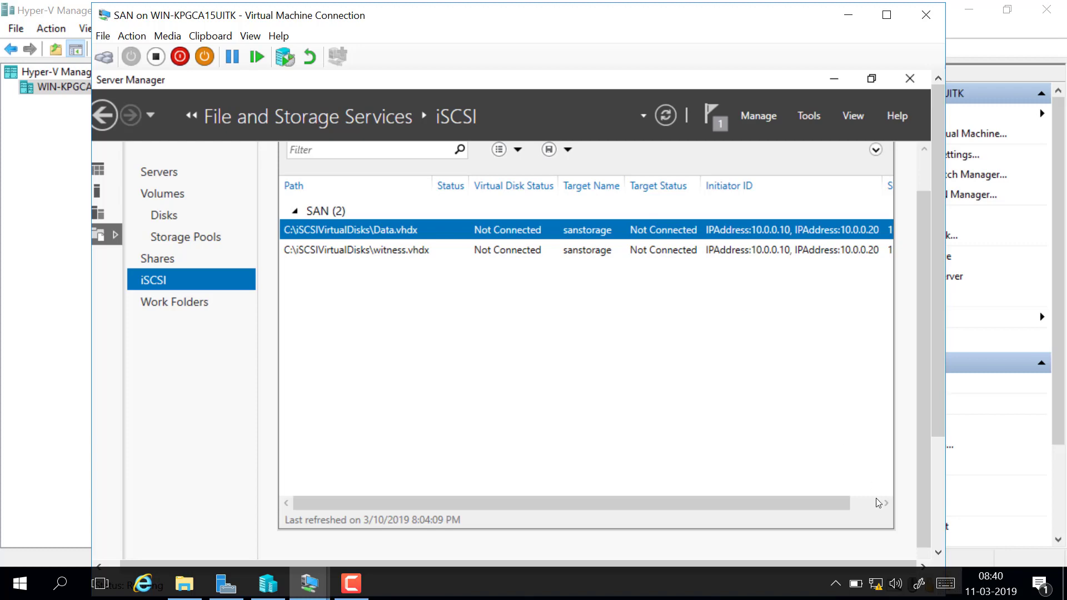
pyautogui.click(918, 583)
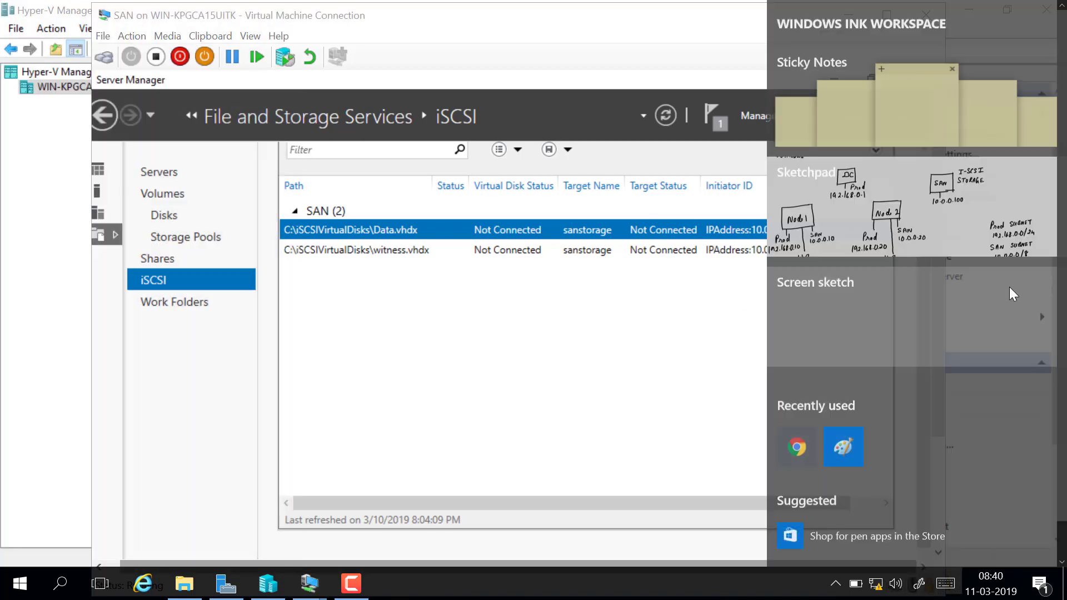
pyautogui.click(949, 218)
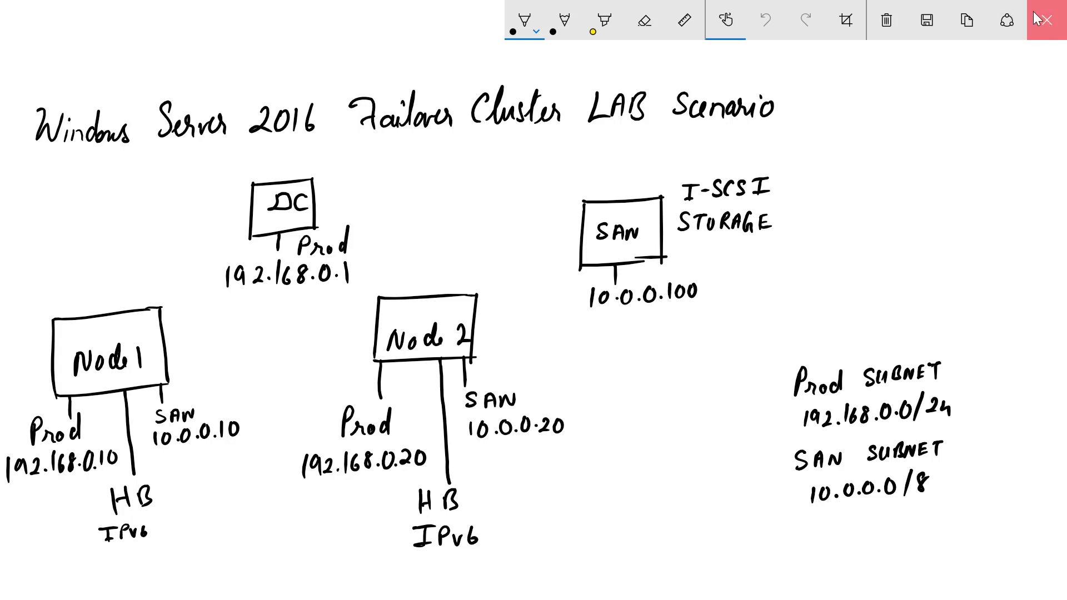
pyautogui.click(1048, 21)
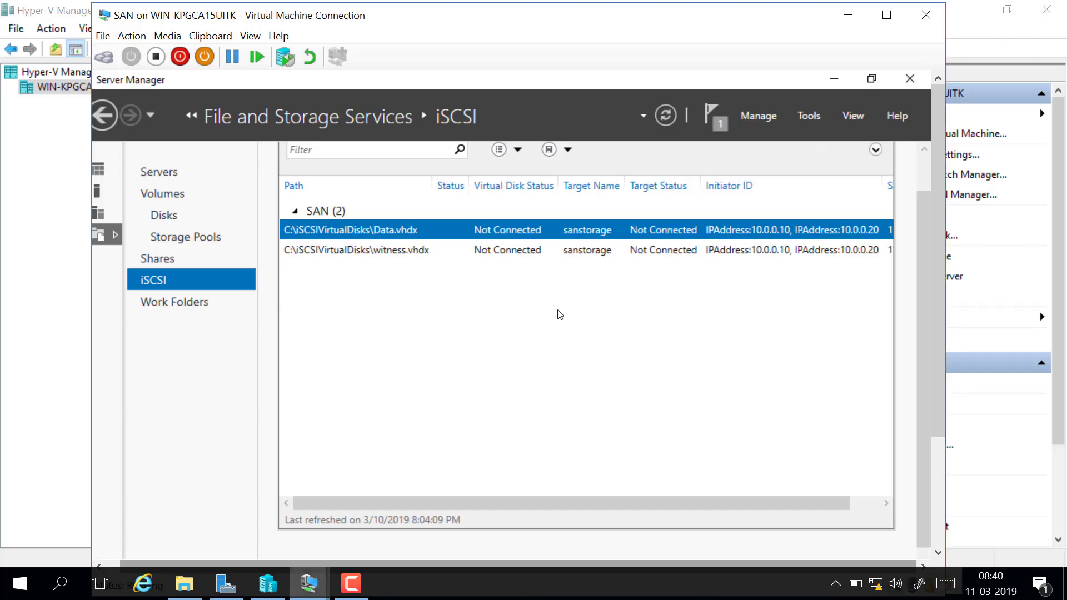
# Switch from the SAN machine to Node2 and sign in to CONTOSO\administrator with the account password
pyautogui.click(842, 15)
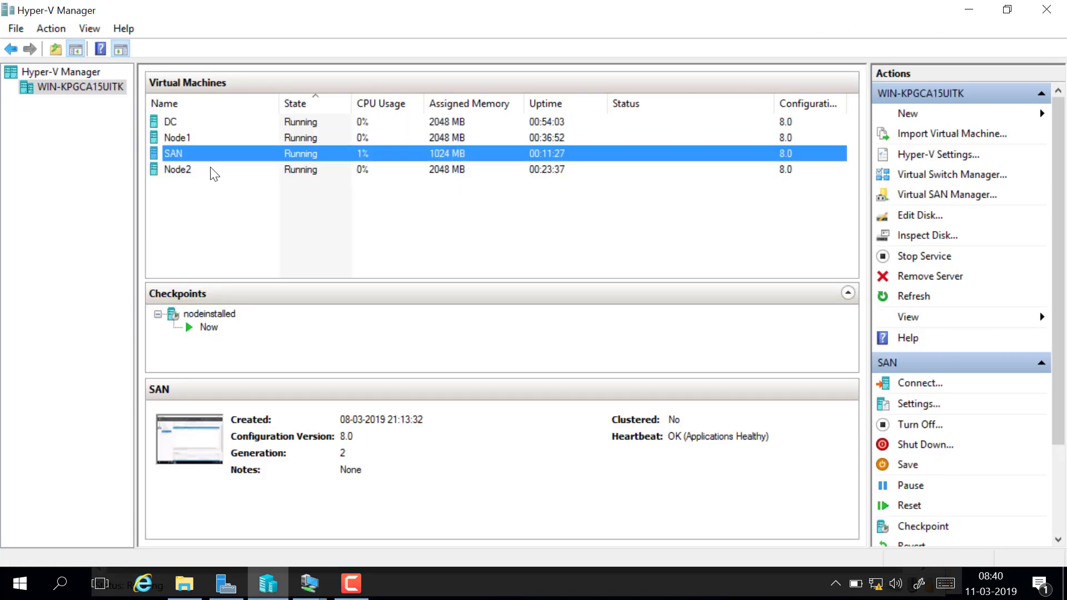
pyautogui.doubleClick(192, 172)
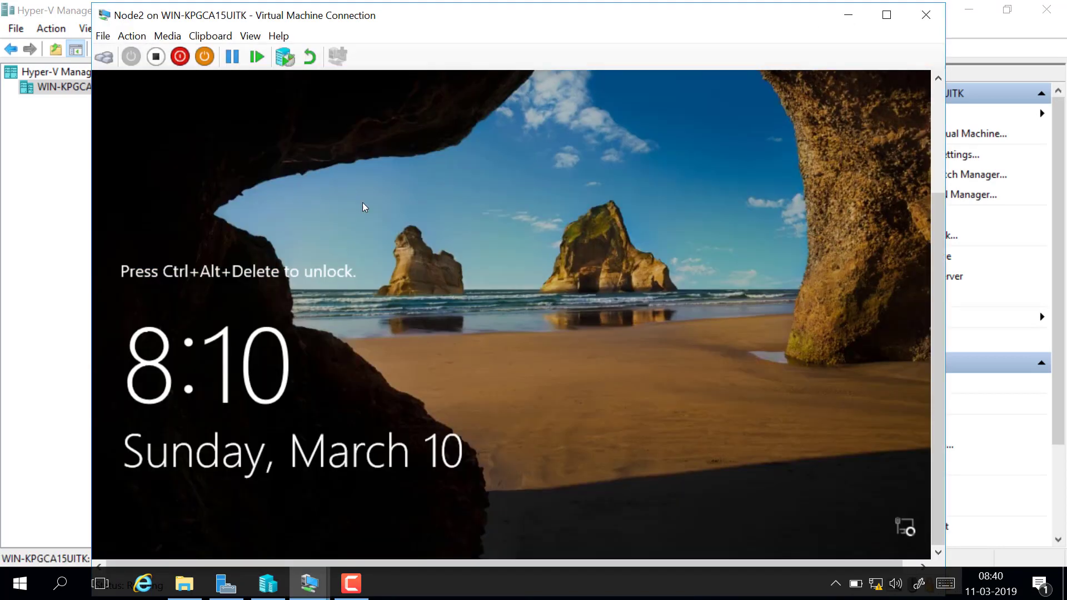
pyautogui.click(132, 35)
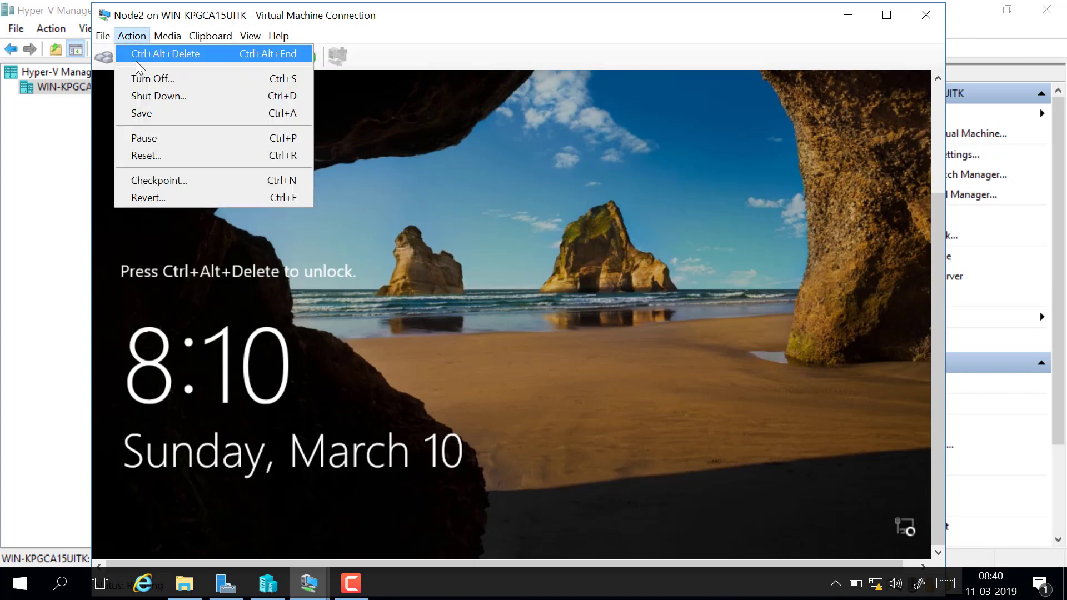
pyautogui.click(137, 56)
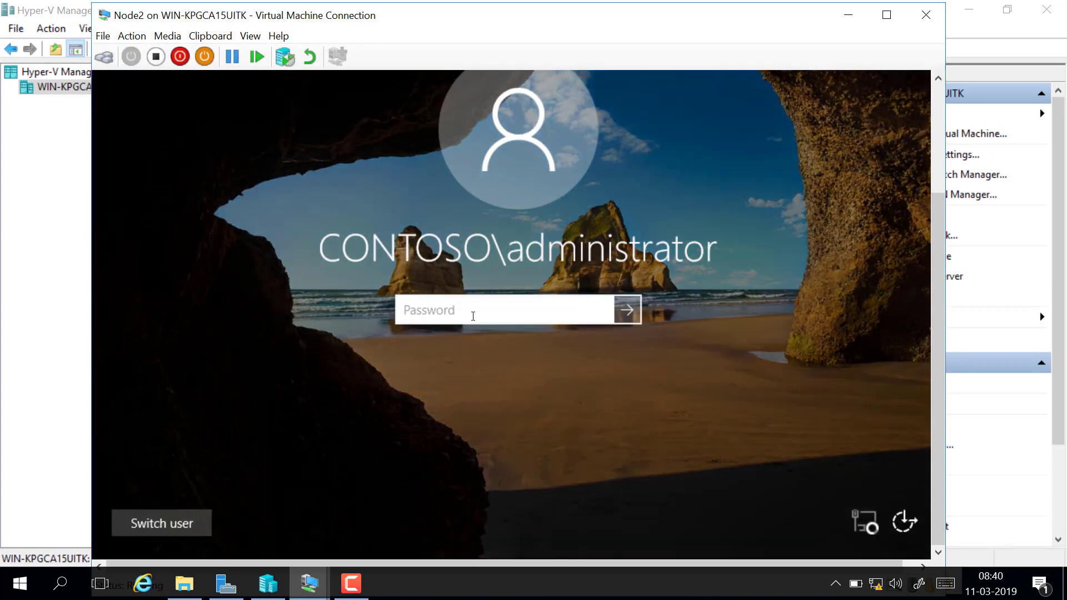
pyautogui.write('•••••••')
pyautogui.press('Return')
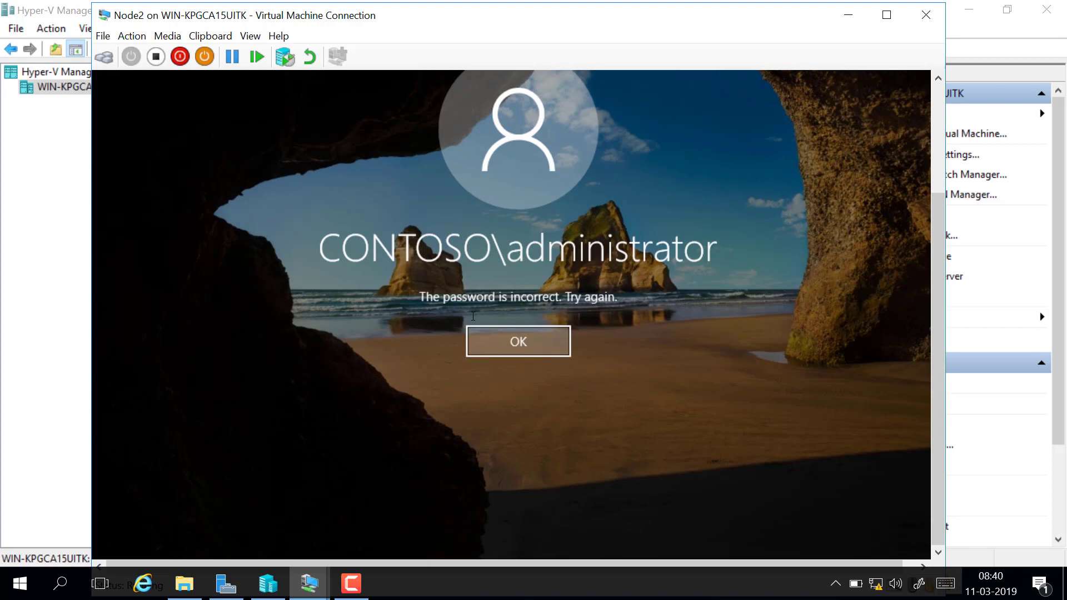
pyautogui.click(508, 345)
pyautogui.write('••')
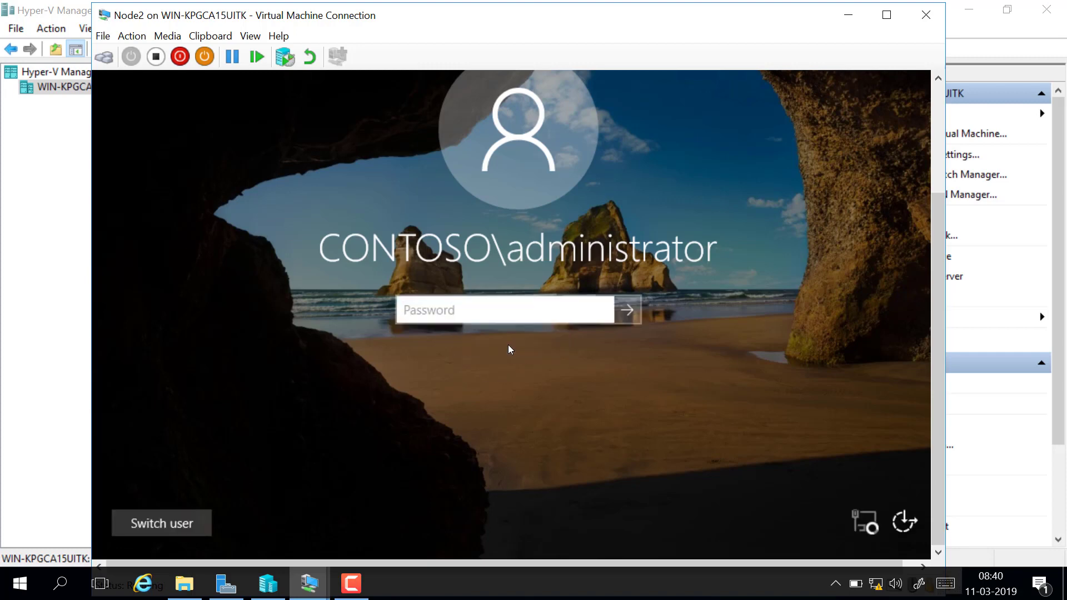
pyautogui.write('•••••')
pyautogui.press('Return')
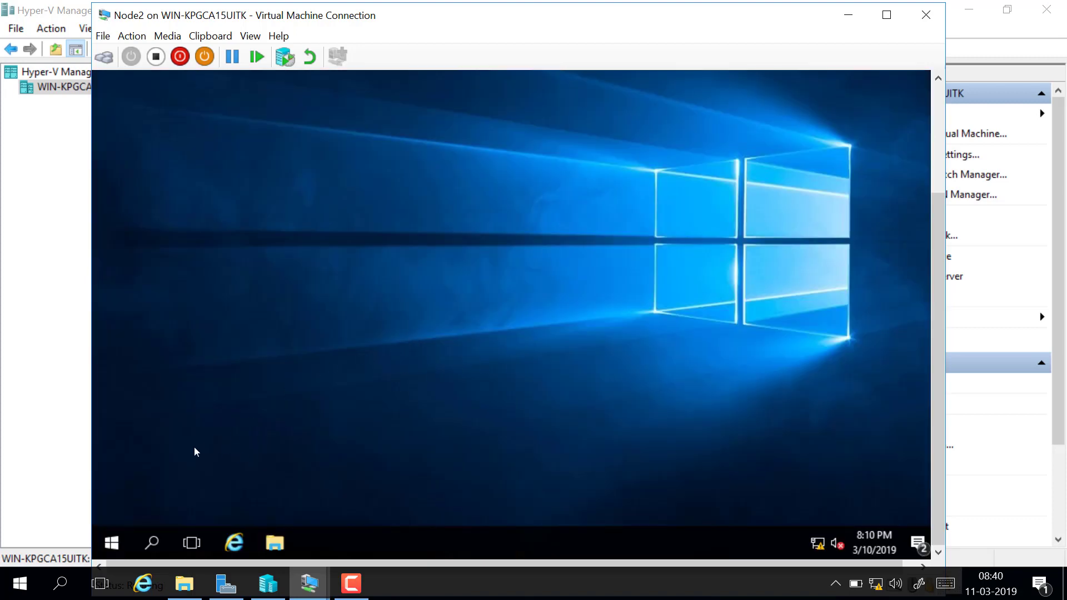
# Launch iSCSI Initiator from Server Manager on Node2 and allow the Microsoft iSCSI service to start automatically
pyautogui.click(122, 548)
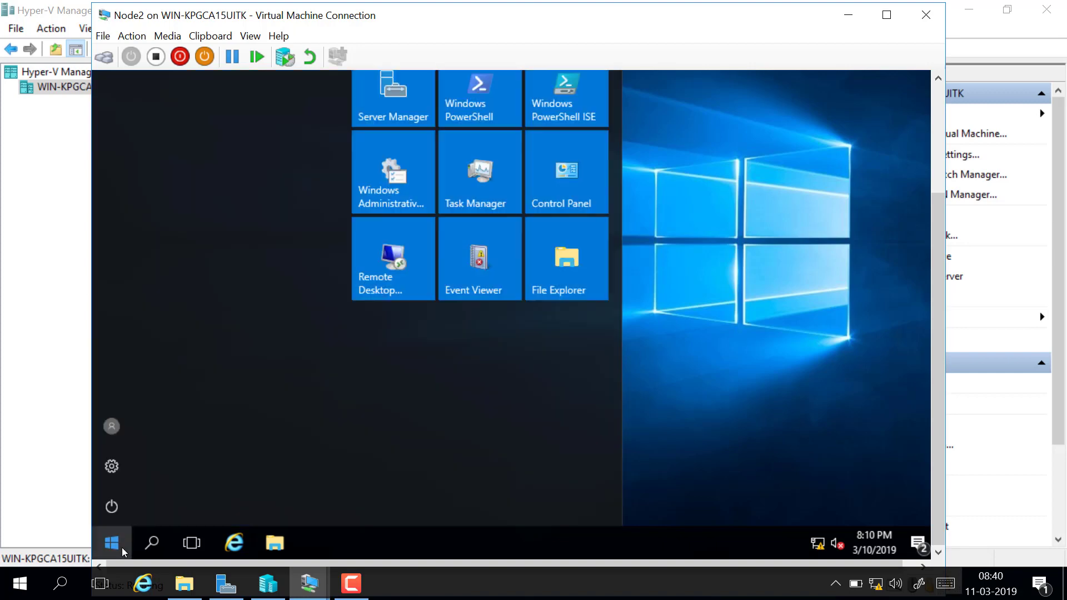
pyautogui.click(391, 98)
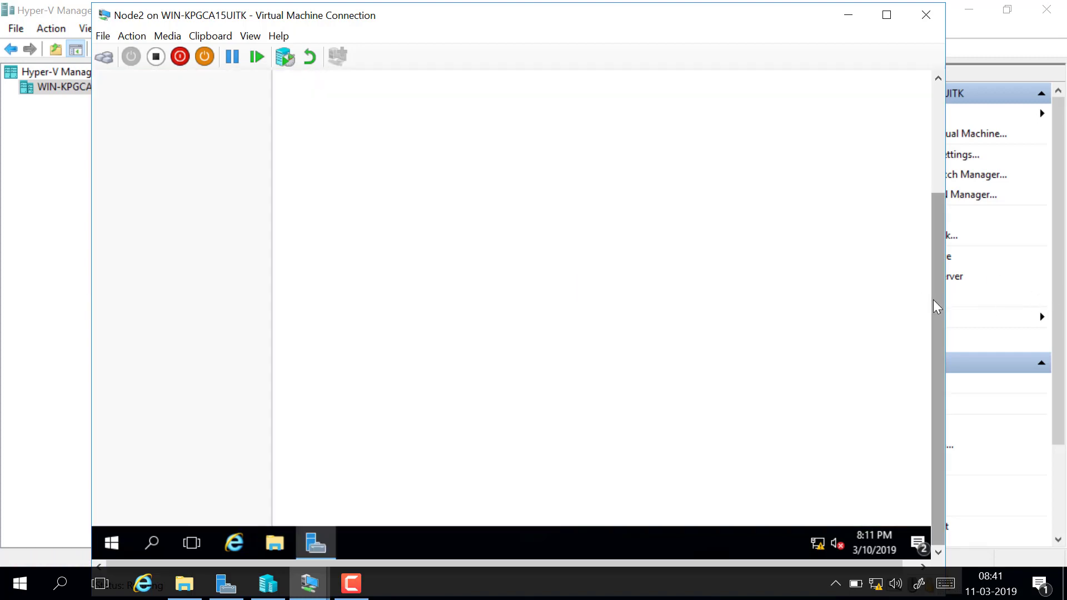
pyautogui.moveTo(932, 301); pyautogui.dragTo(939, 181)
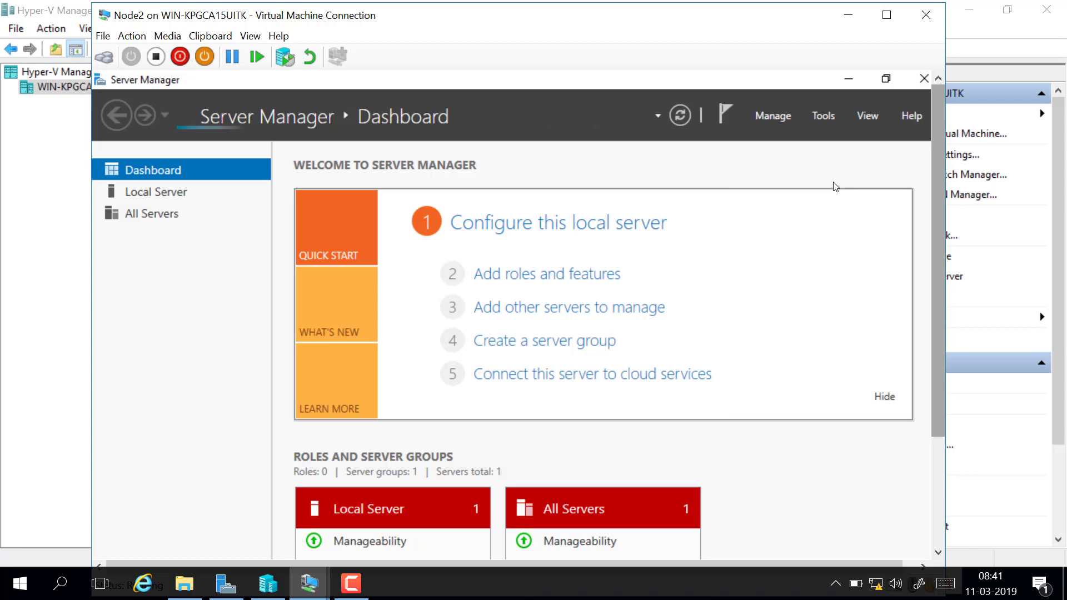
pyautogui.click(818, 116)
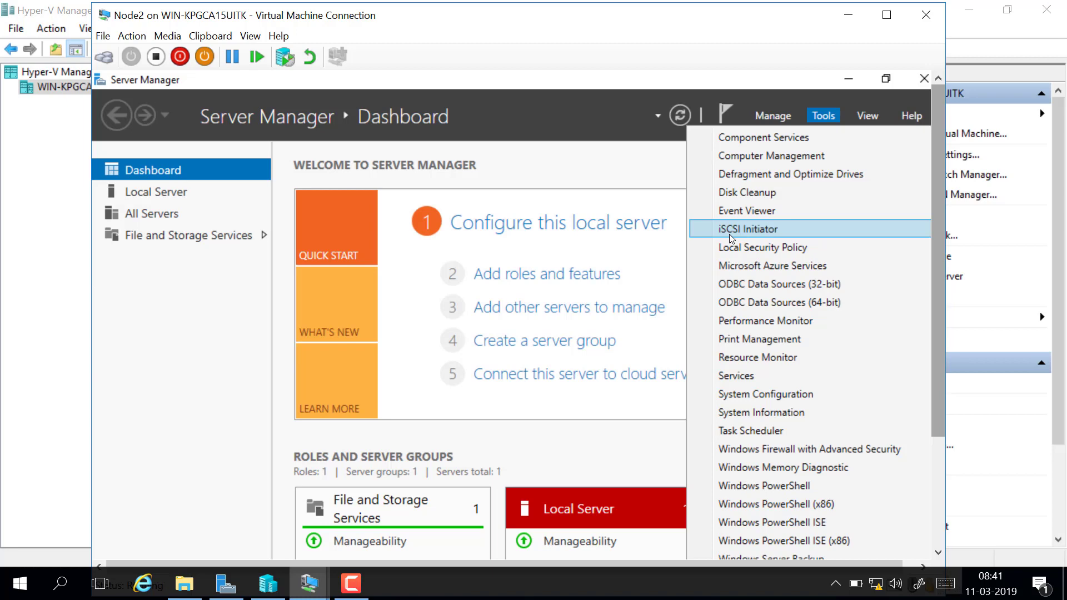
pyautogui.click(727, 233)
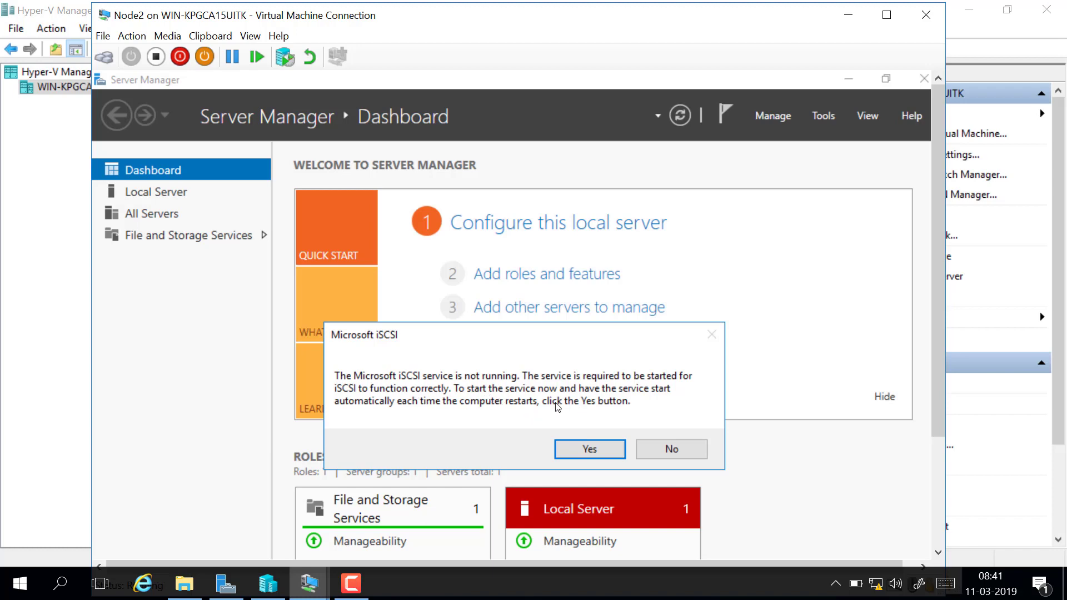
pyautogui.click(583, 455)
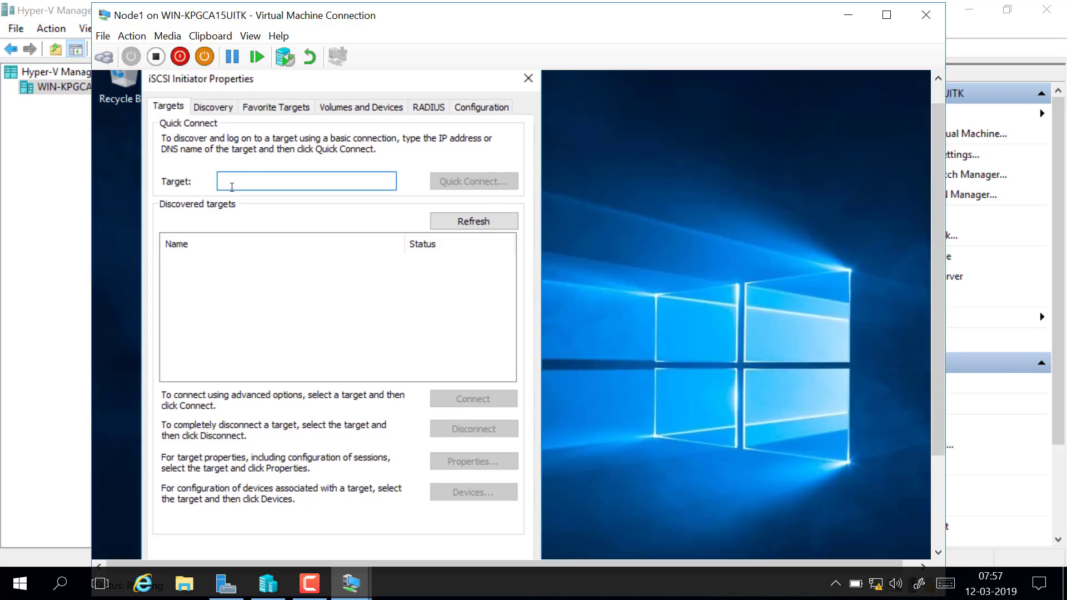
# Quick-connect Node1's iSCSI Initiator to the SAN target at 10.0.0.100, checking the address against the lab diagram, and accept the properties
pyautogui.write('10.0.0')
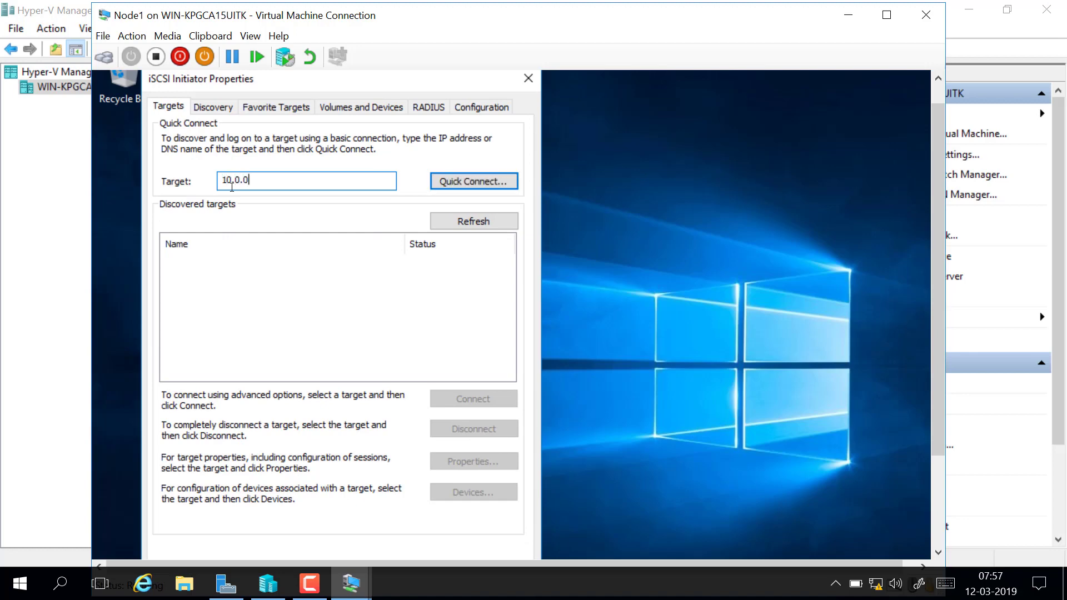
pyautogui.click(920, 588)
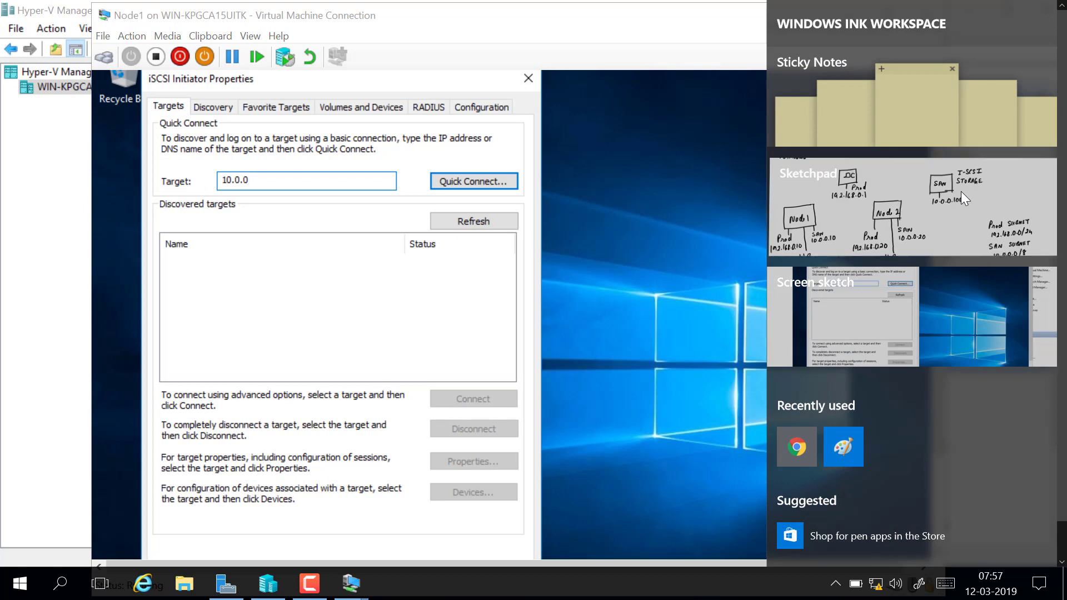
pyautogui.click(961, 192)
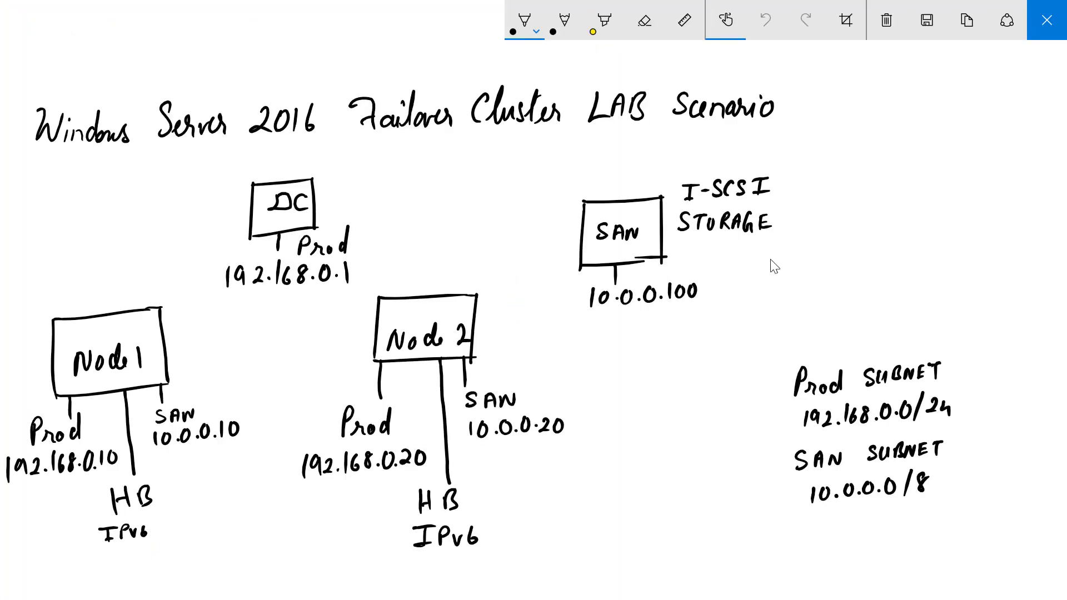
pyautogui.click(1046, 20)
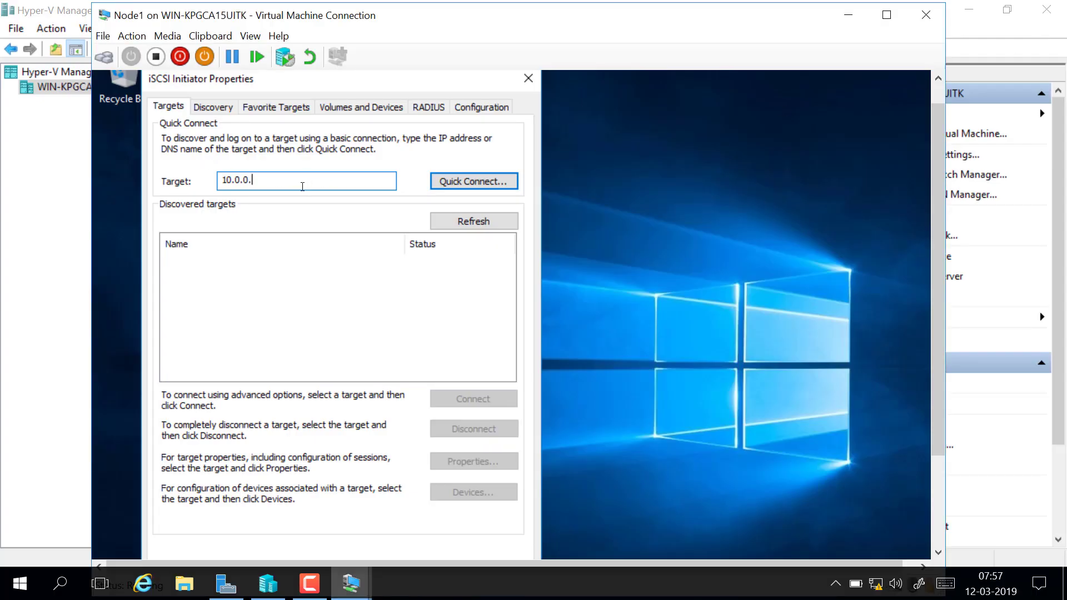
pyautogui.write('100')
pyautogui.click(494, 183)
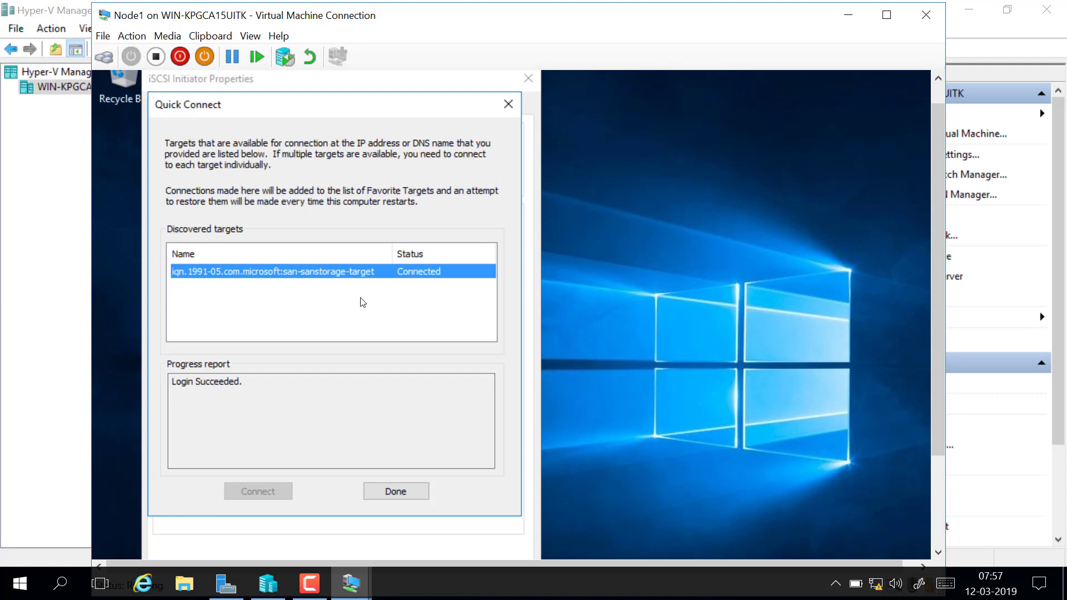
pyautogui.click(404, 492)
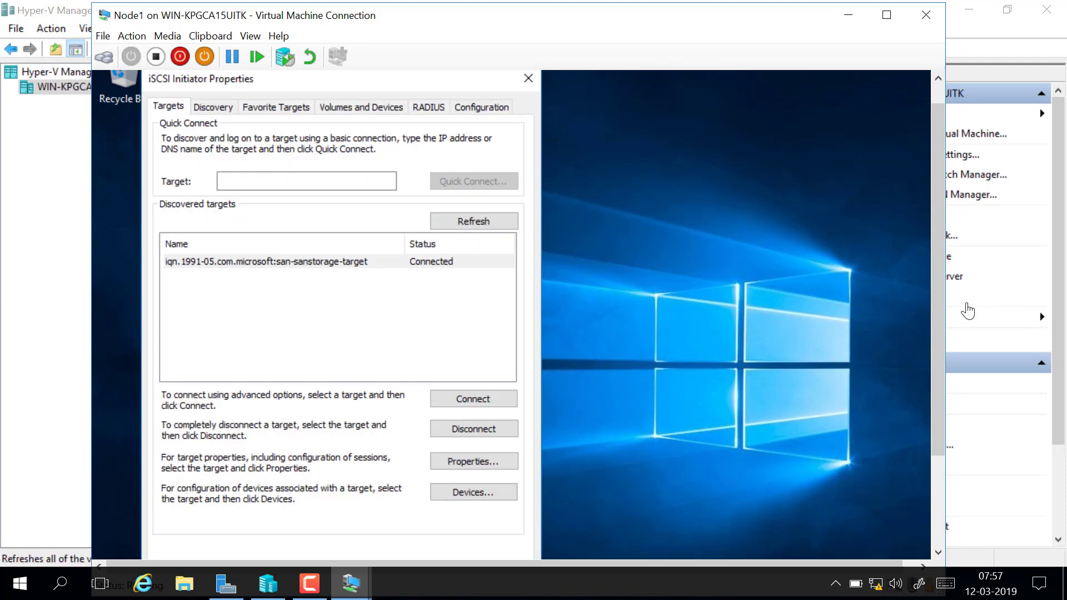
pyautogui.moveTo(936, 284); pyautogui.dragTo(928, 373)
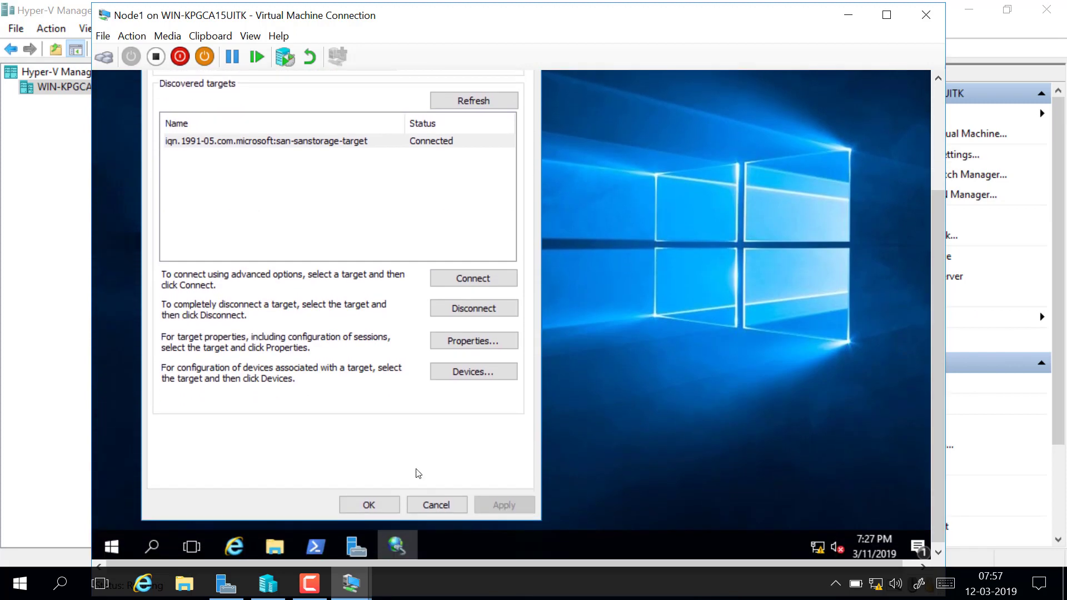
pyautogui.click(360, 507)
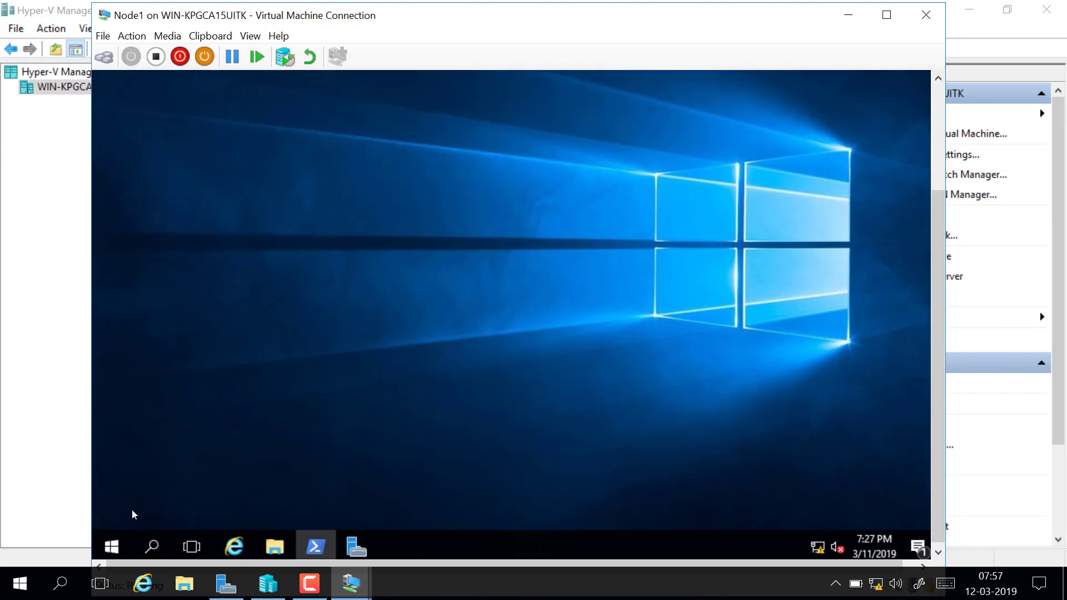
# Open Disk Management on Node1 and enlarge the graphical disk area to show Disk 1 and Disk 2
pyautogui.rightClick(112, 547)
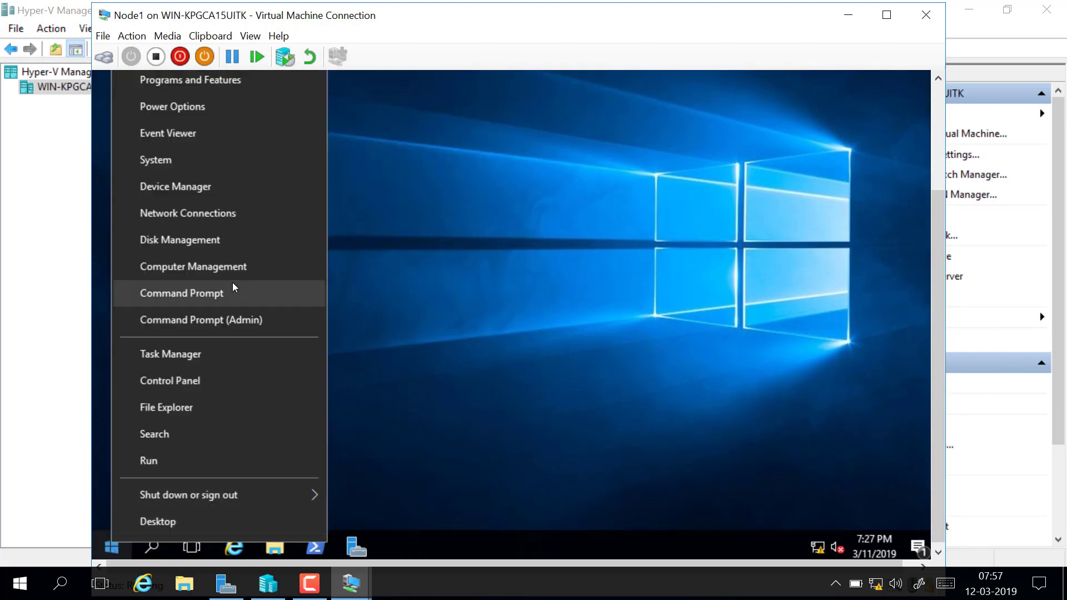
pyautogui.click(179, 242)
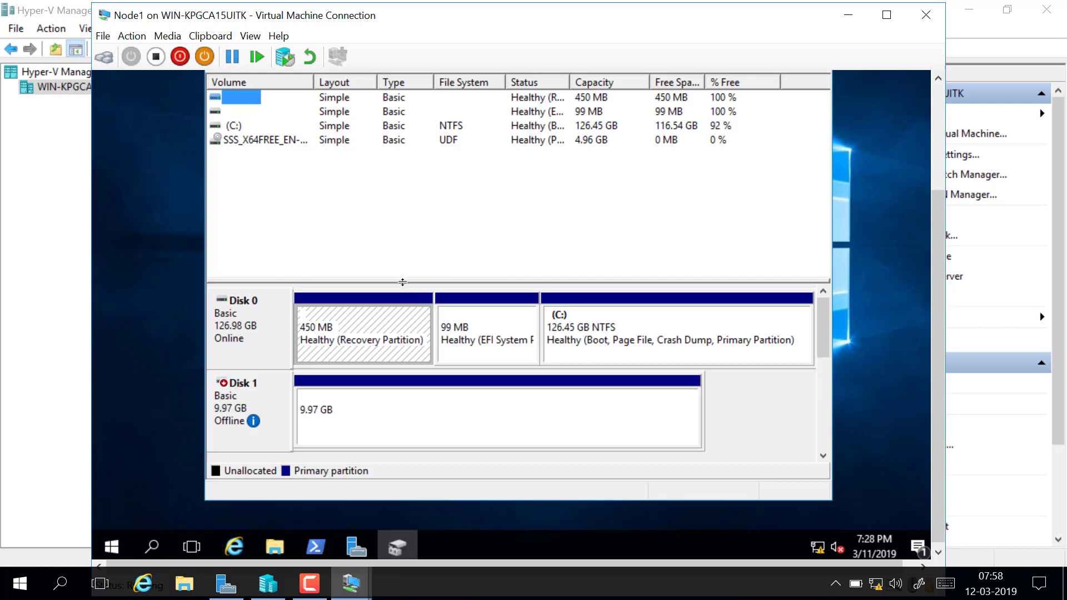
pyautogui.moveTo(406, 279); pyautogui.dragTo(411, 207)
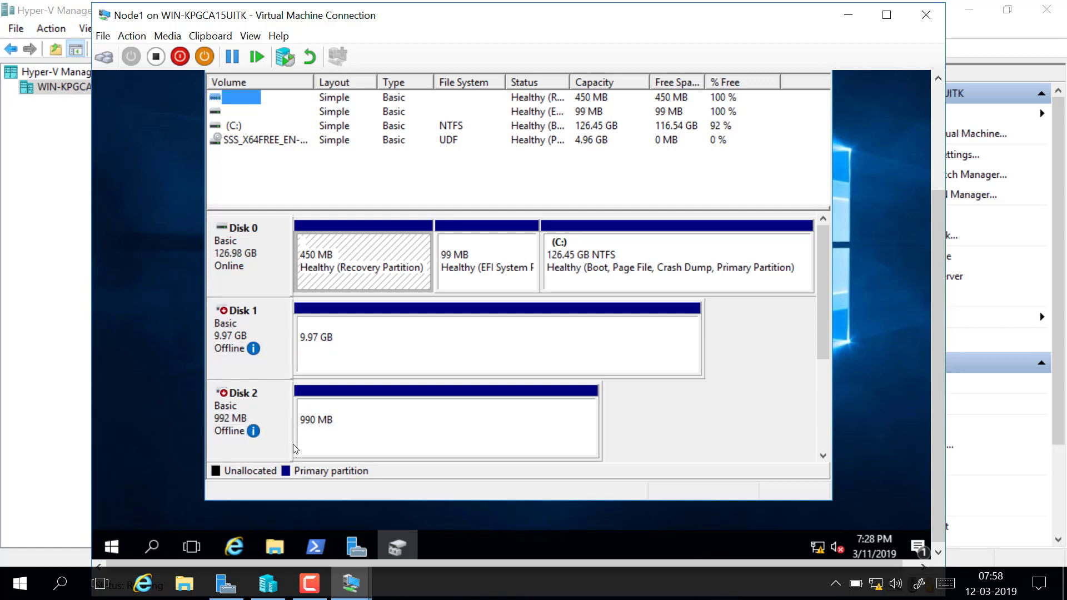
# Bring the two offline iSCSI disks, Disk 1 and Disk 2, online on Node1
pyautogui.moveTo(254, 351)
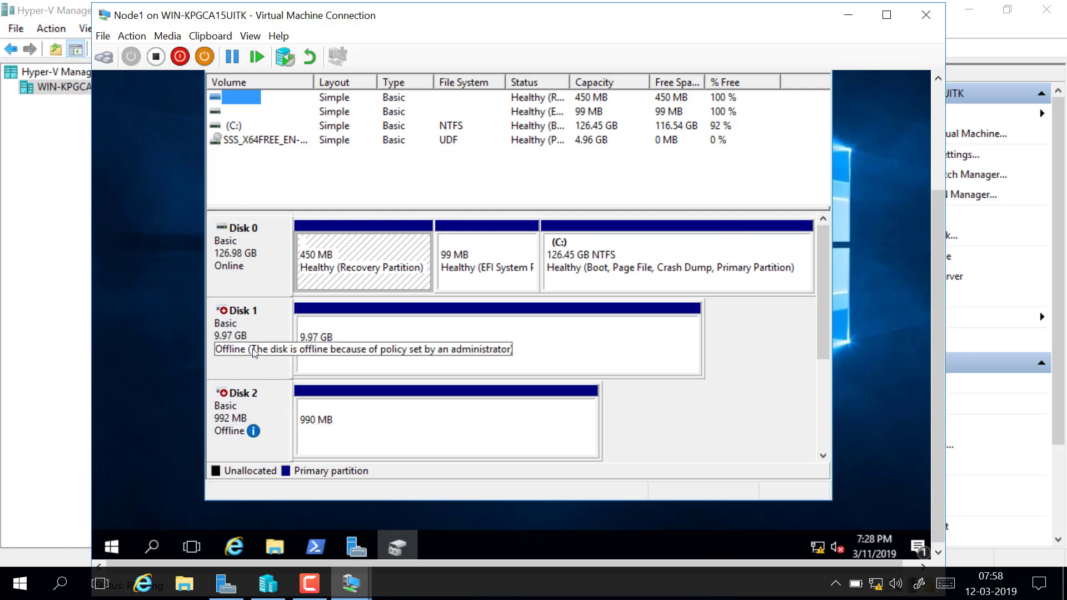
pyautogui.rightClick(254, 351)
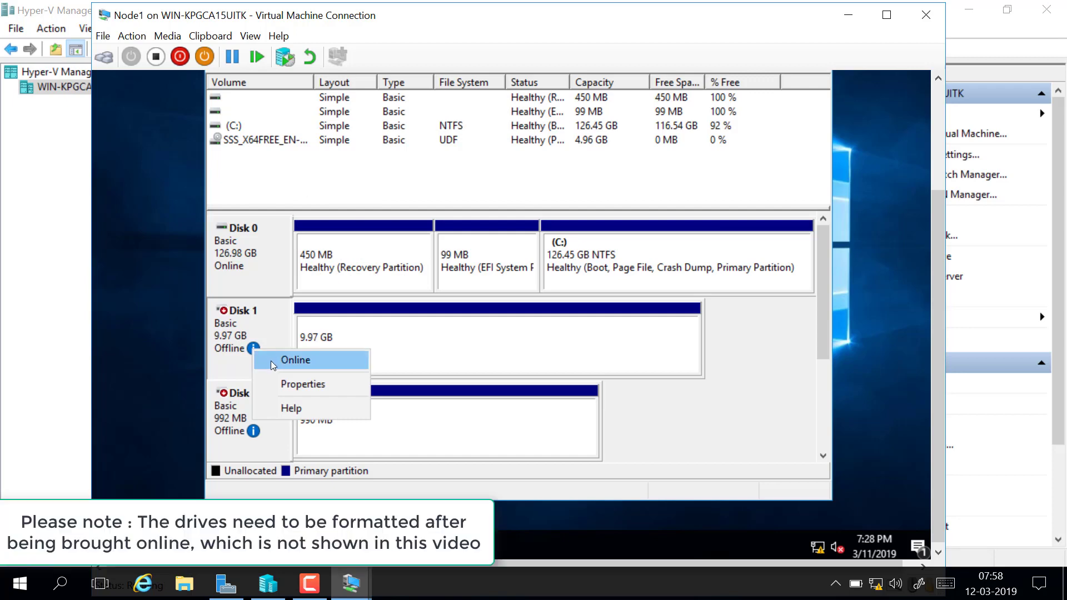
pyautogui.click(273, 361)
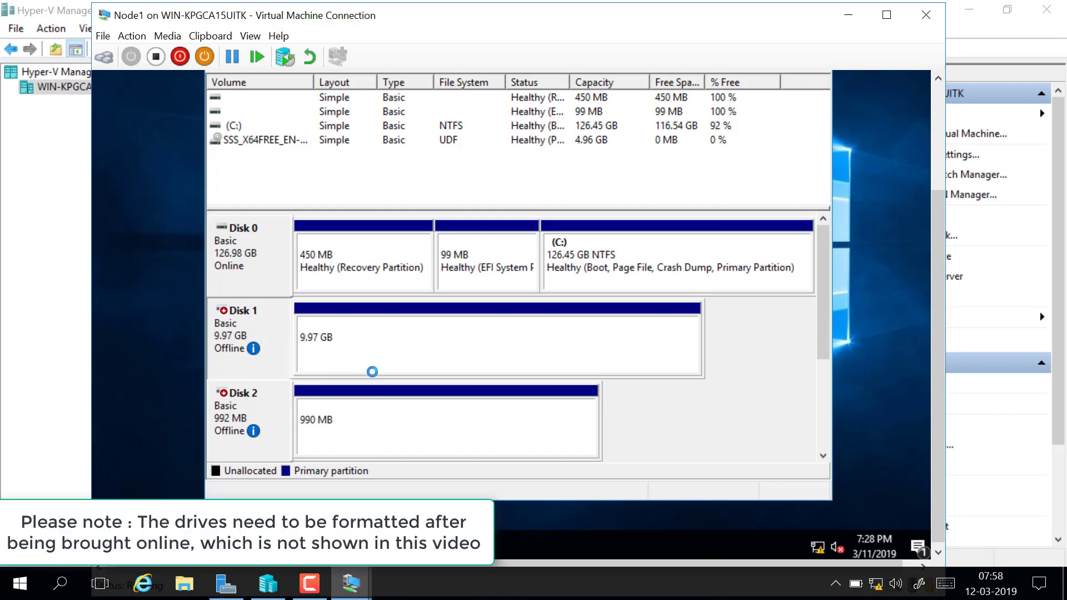
pyautogui.rightClick(254, 421)
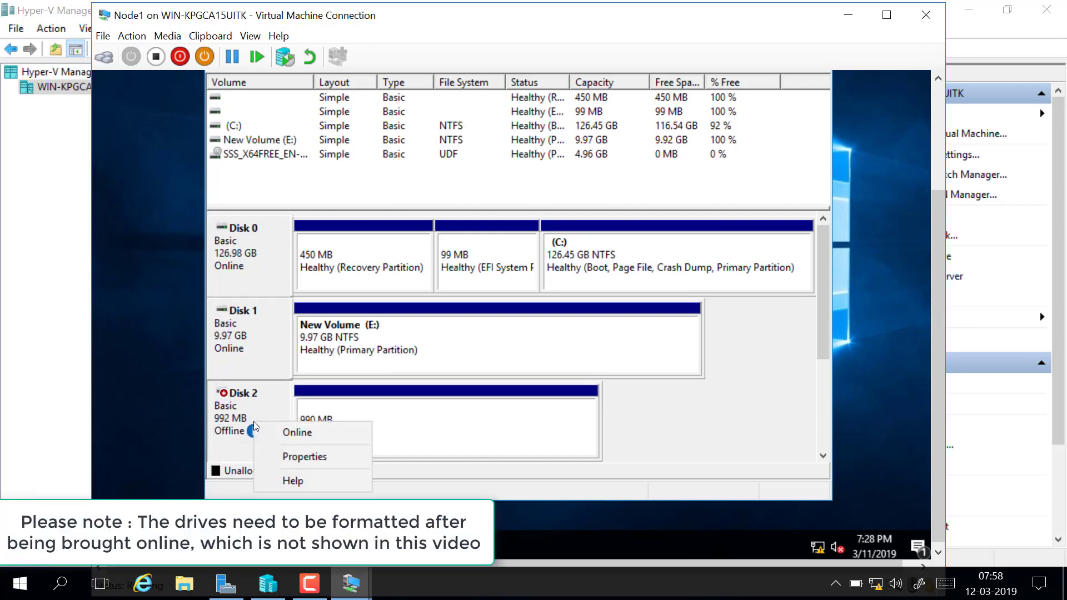
pyautogui.click(311, 439)
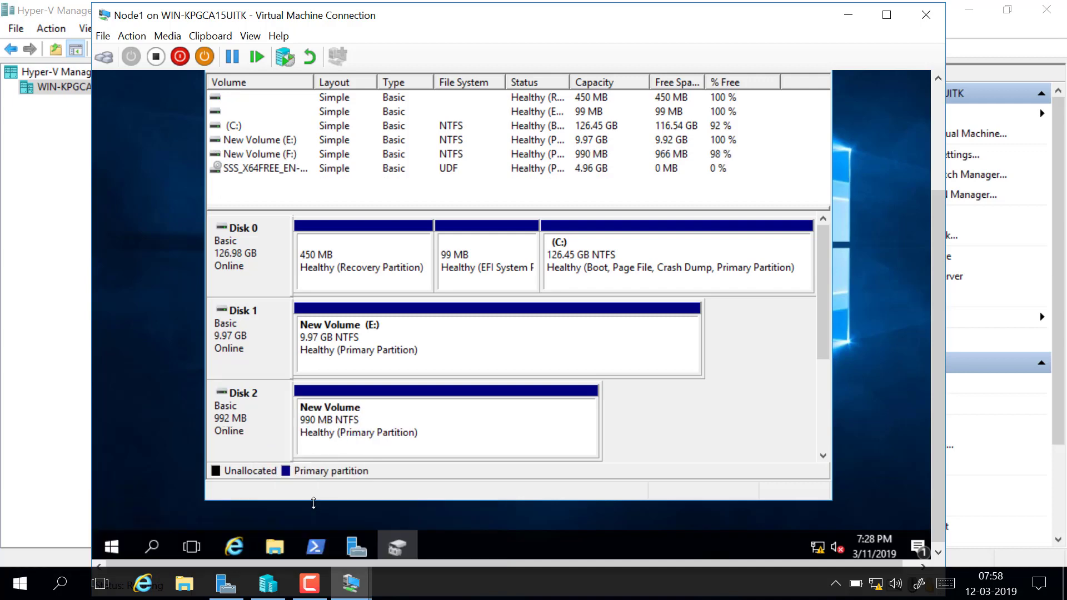